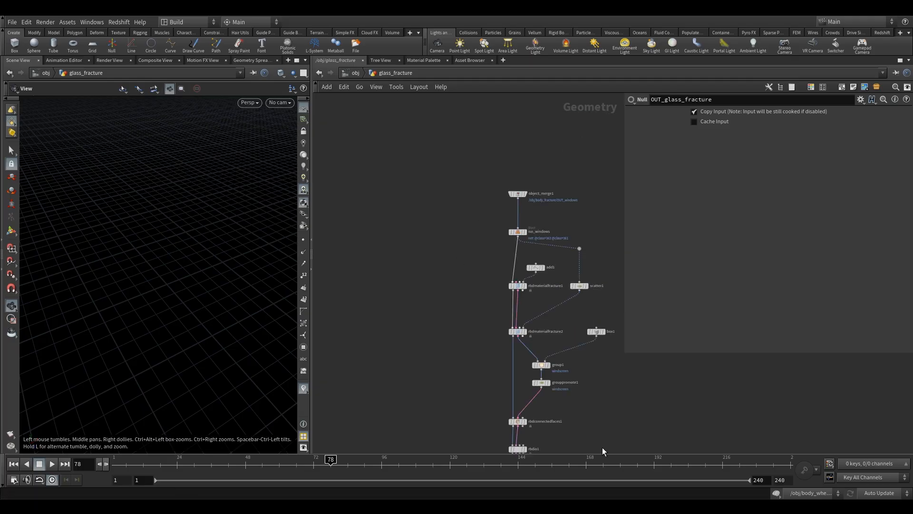
Set the update mode to Manual, then display and select the iso_windows Blast node.
left_click(883, 492)
left_click(878, 480)
scroll(480, 256, "up", 6)
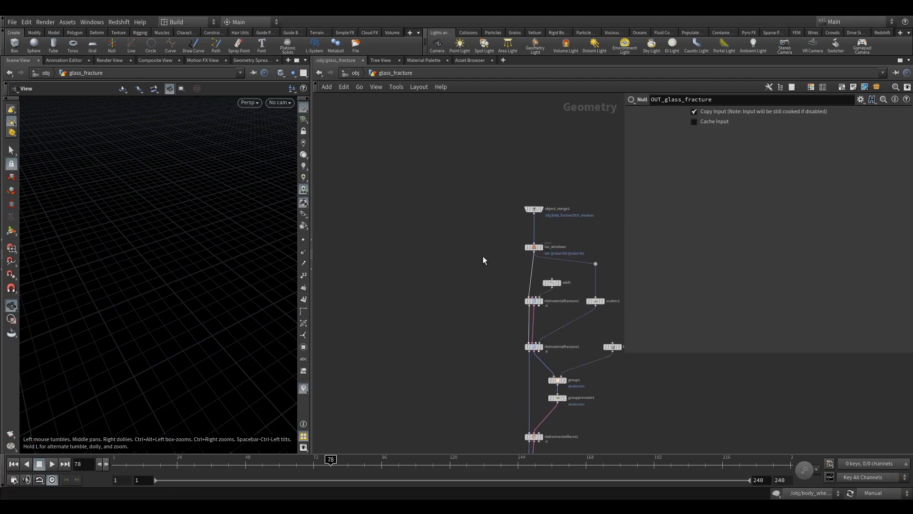
middle_click_drag(551, 249, 442, 239)
scroll(444, 240, "down", 3)
mouse_move(471, 233)
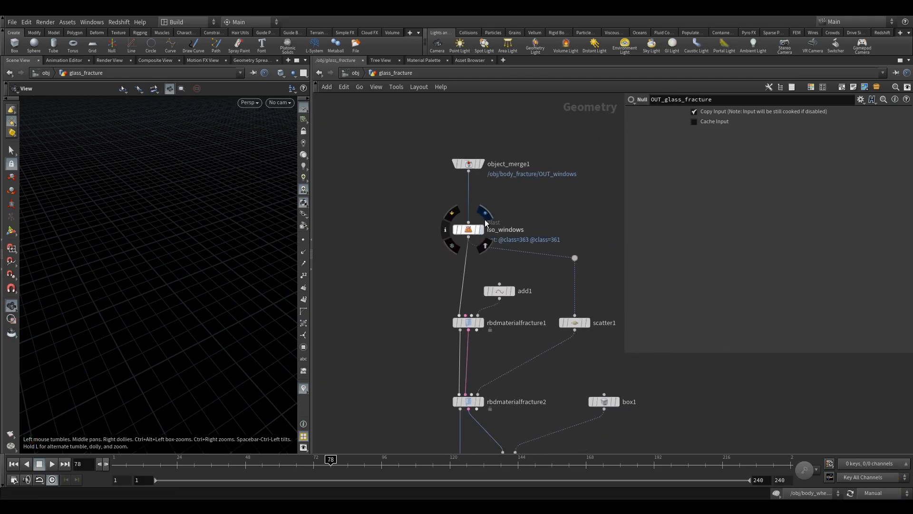
left_click(484, 219)
left_click(469, 229)
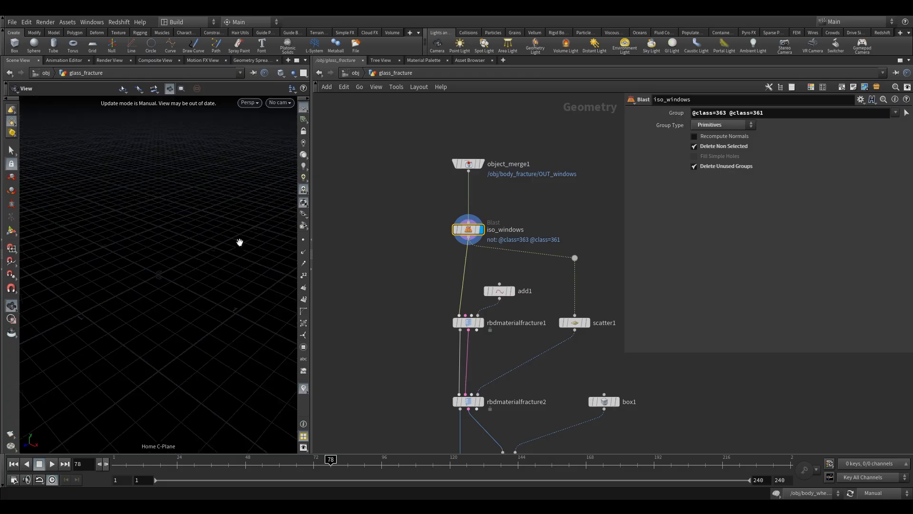
Switch the update mode to Auto Update and inspect the isolated window geometry in the viewport.
left_click(874, 493)
left_click(877, 464)
left_click_drag(130, 224, 141, 250)
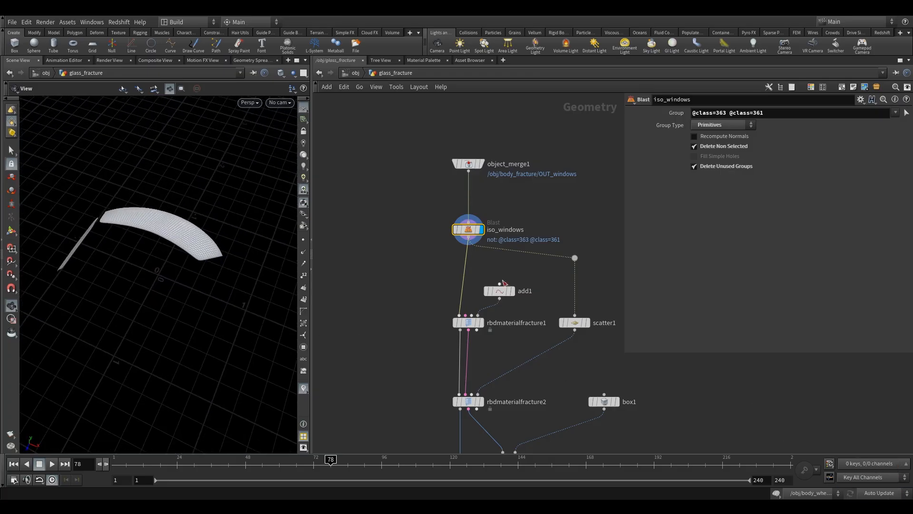
Add a Split node beside iso_windows and wire it to the output of object_merge1.
key("Tab")
type("spl")
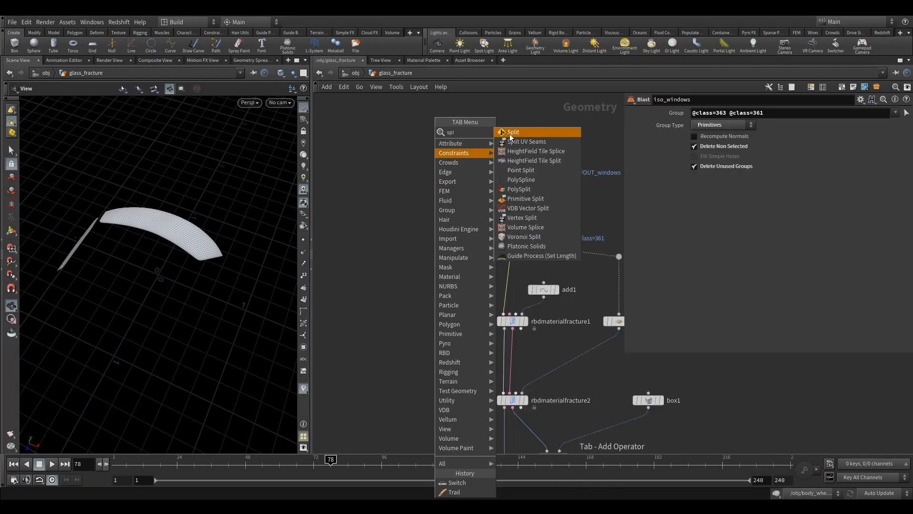
left_click(510, 133)
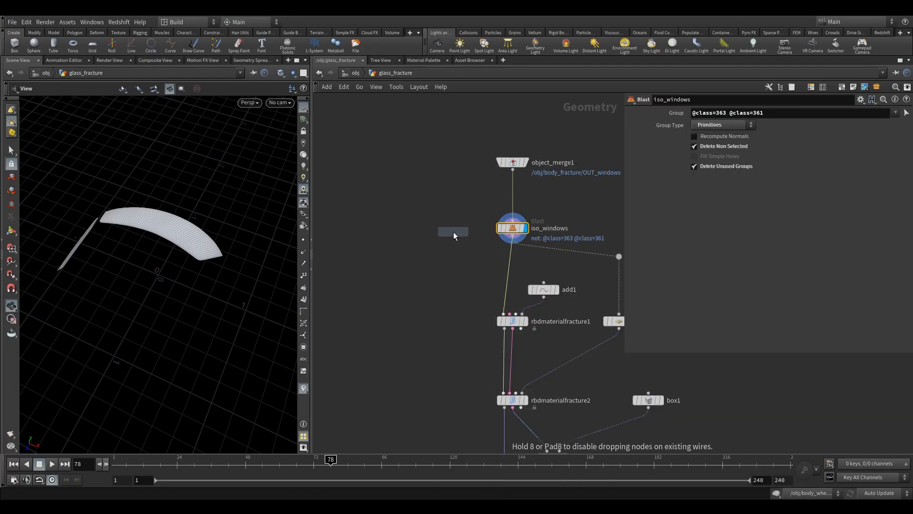
left_click(449, 229)
left_click_drag(448, 220, 581, 144)
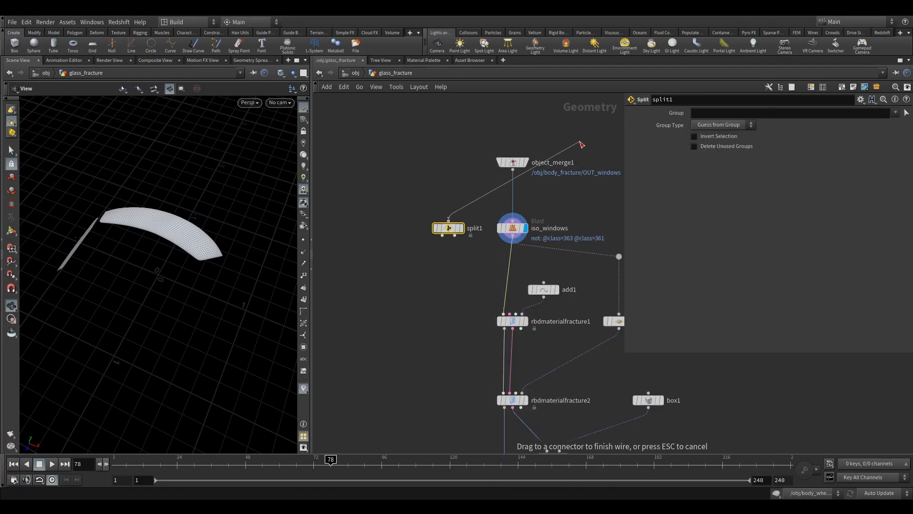
left_click(512, 169)
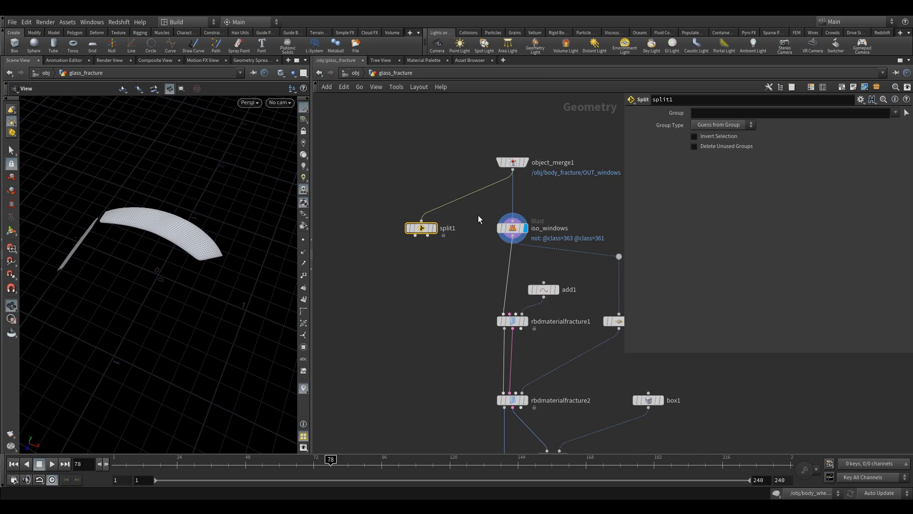
left_click(513, 227)
key("ctrl+a")
key("ctrl+c")
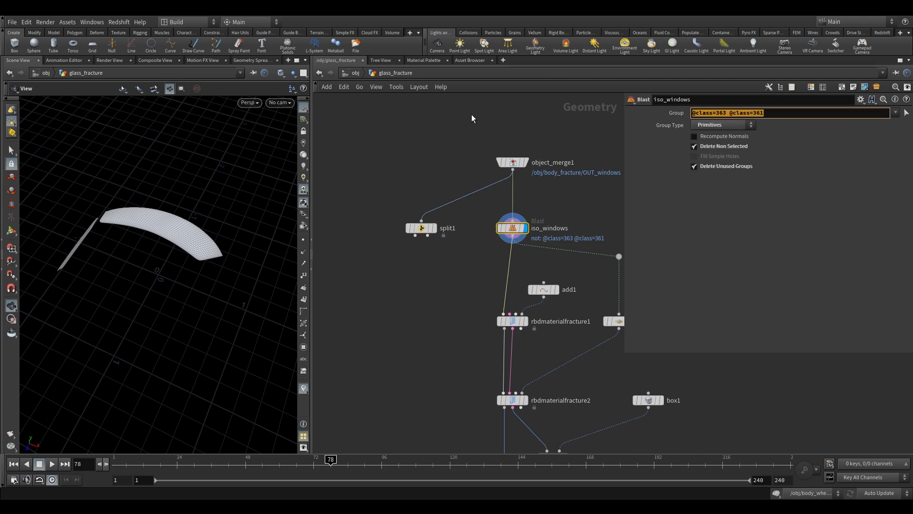
left_click(421, 228)
left_click(776, 113)
key("ctrl+v")
Display the Split node, place it farther from iso_windows, and enable Invert Selection on it.
left_click(441, 212)
left_click_drag(394, 186, 455, 272)
left_click_drag(422, 229, 385, 229)
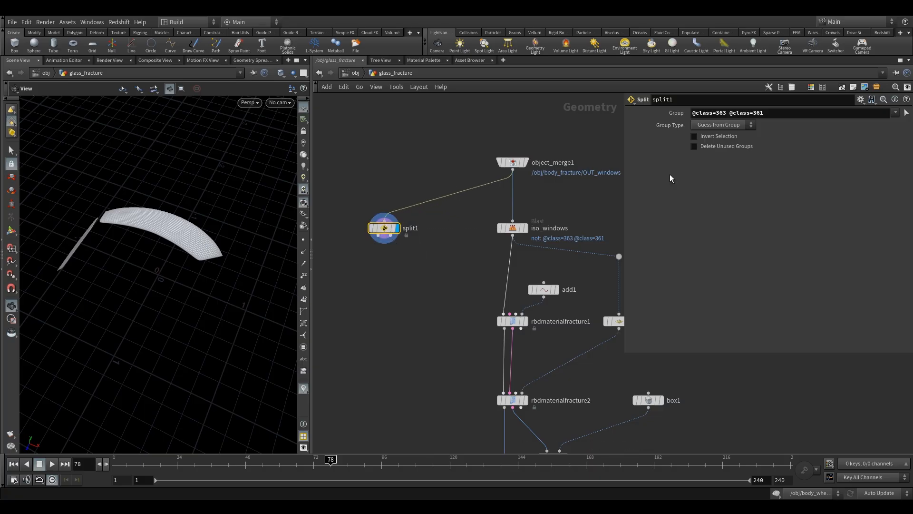
left_click(701, 137)
left_click_drag(184, 304, 188, 286)
Add a Null below the Split node and connect it to the Split's first output.
middle_click_drag(400, 292, 428, 255)
key("Tab")
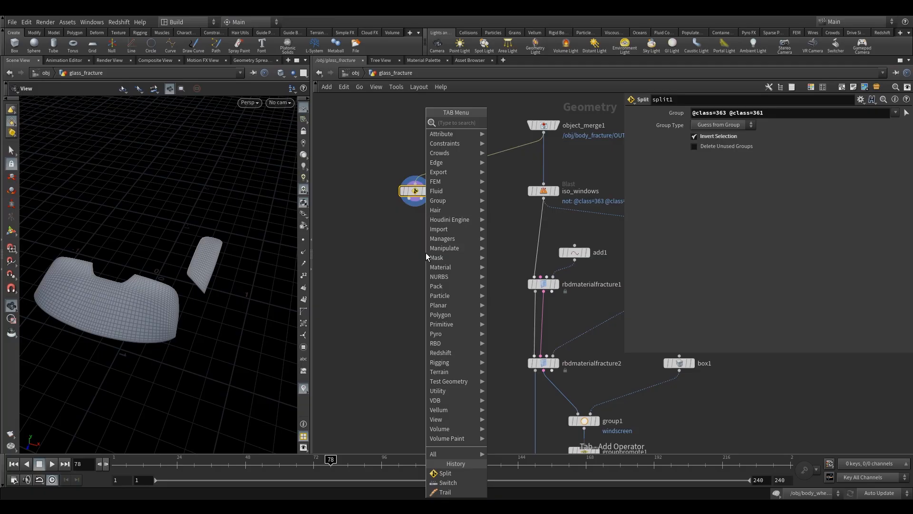
type("nu")
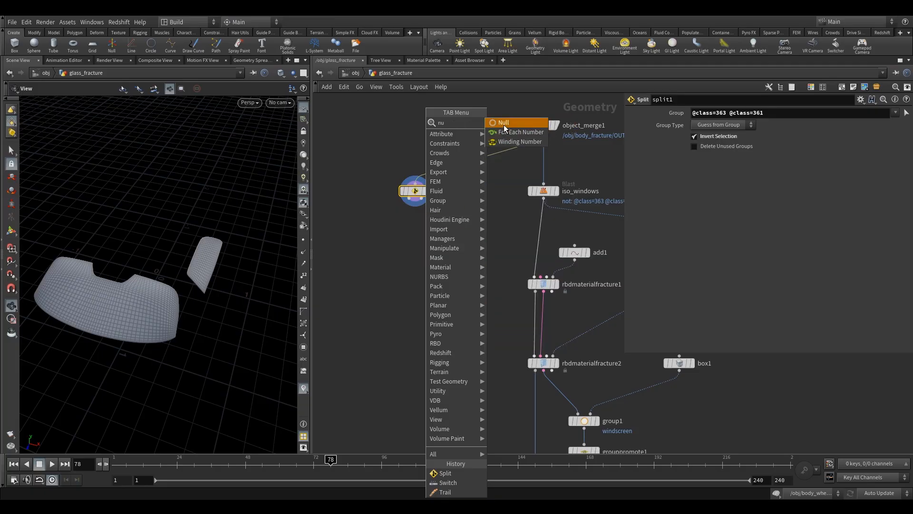
left_click(503, 124)
left_click(414, 252)
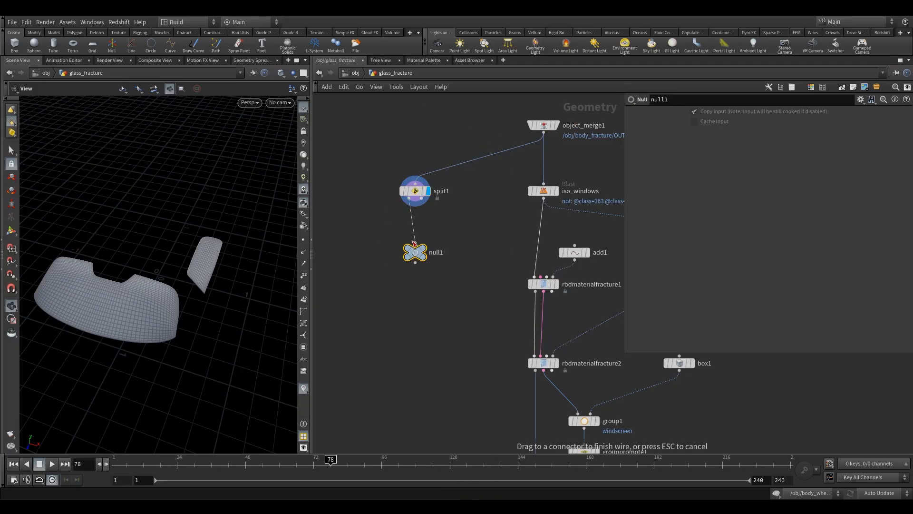
Rename the Split node split_non_frac and the Null below it OUT_non_frac.
double_click(447, 192)
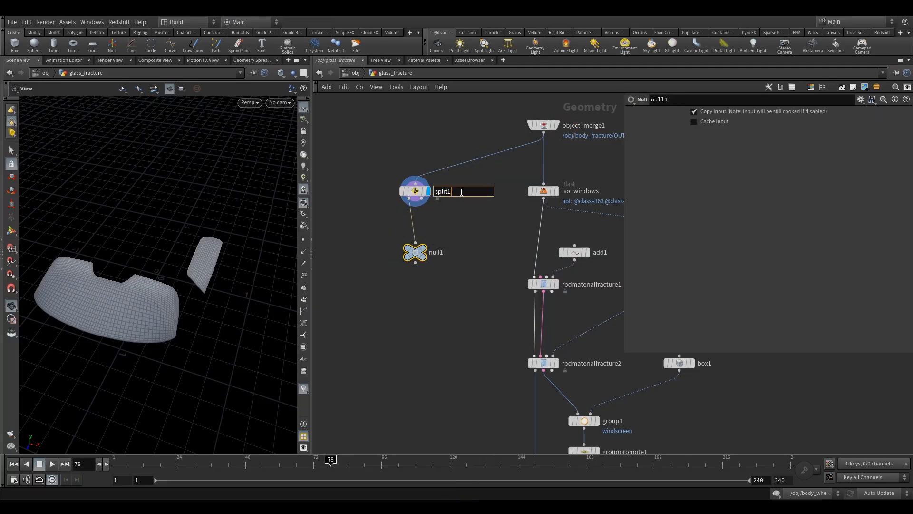
double_click(434, 254)
type("OUT")
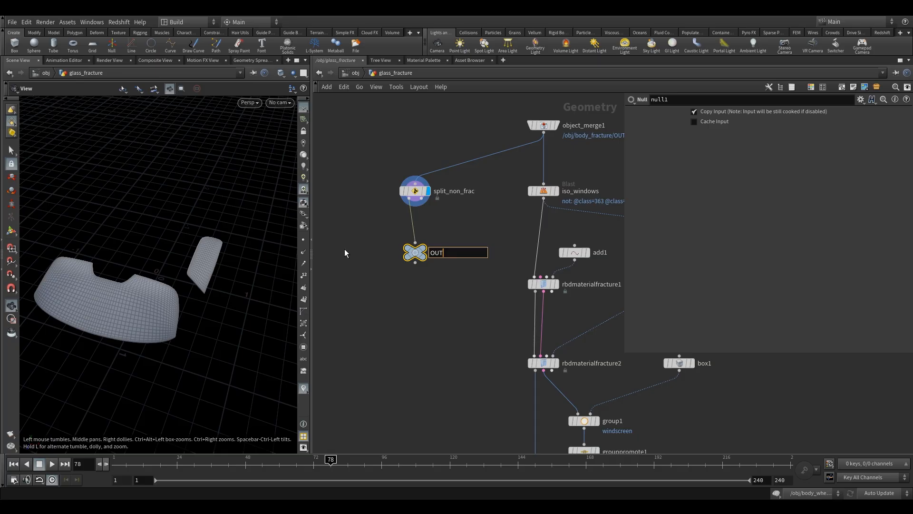
type("_non_frac")
key("Return")
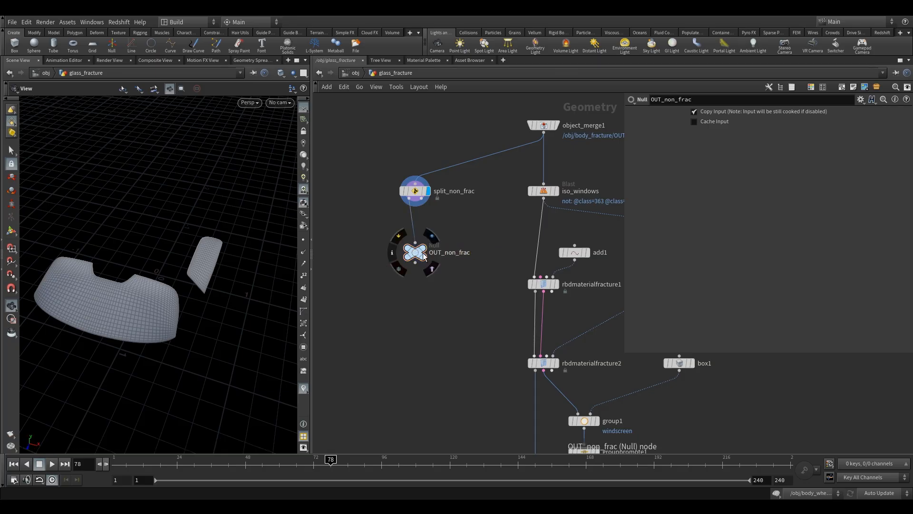
Display and copy the OUT_non_frac null, and return to the object level.
left_click(430, 237)
key("ctrl+c")
left_click(356, 72)
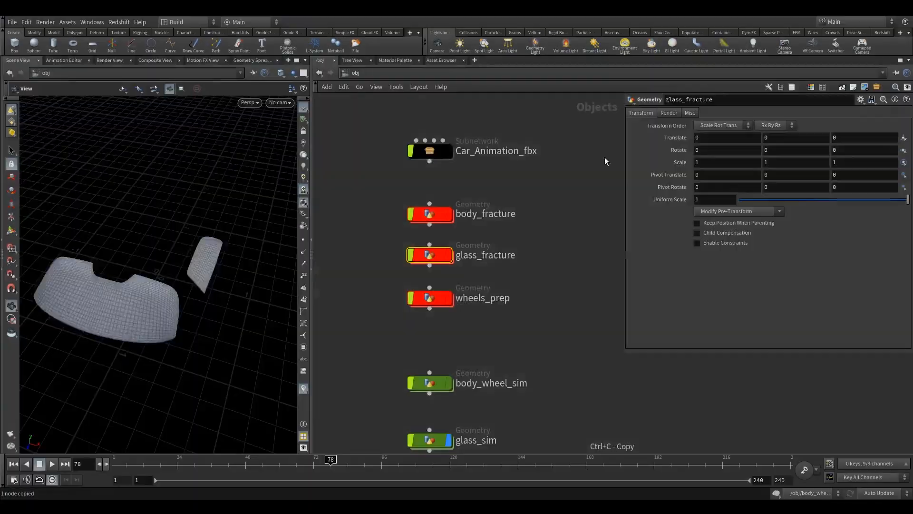
Set the update mode to Manual and open the body_fracture network.
key("Escape")
left_click(878, 493)
left_click(877, 481)
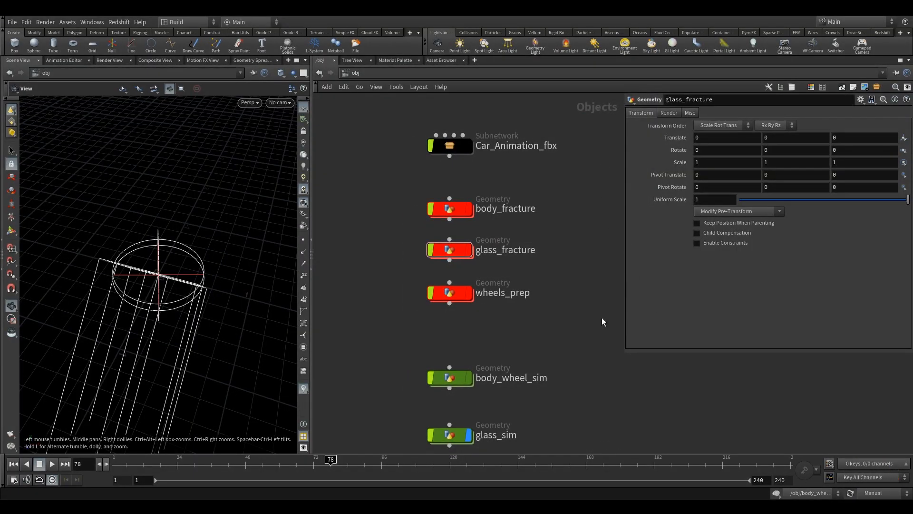
middle_click_drag(566, 296, 526, 227)
scroll(523, 263, "down", 3)
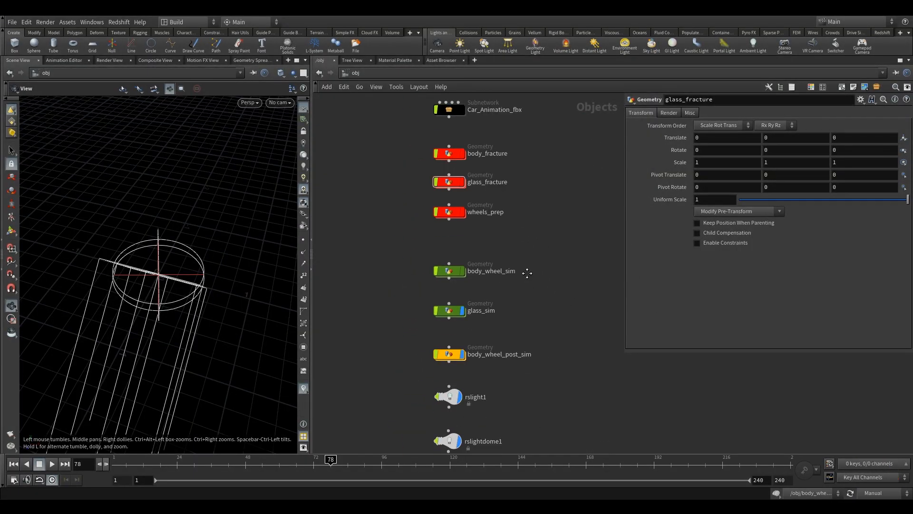
double_click(450, 168)
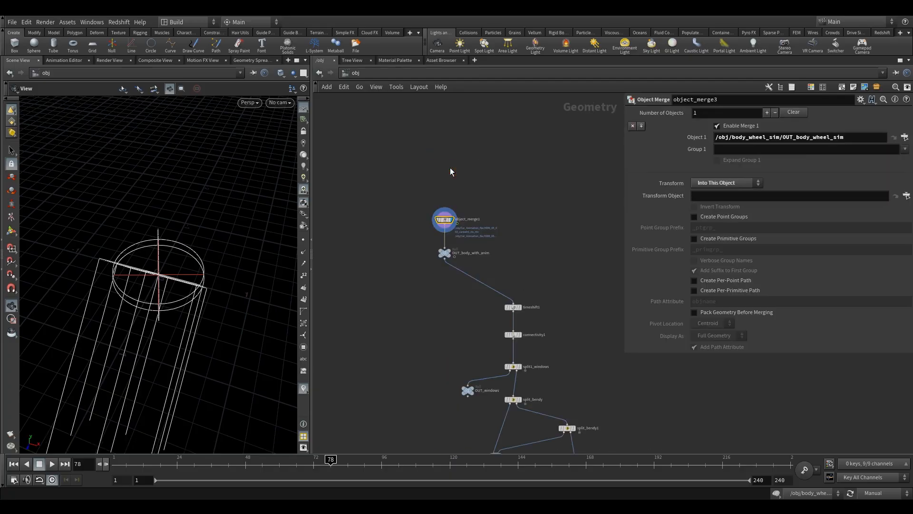
In the branch ending in OUT_rigid_pieces, move merge2 away from pointdeform2 to make room for nodes.
middle_click_drag(618, 399, 495, 198)
scroll(523, 287, "down", 4)
middle_click_drag(543, 362, 506, 265)
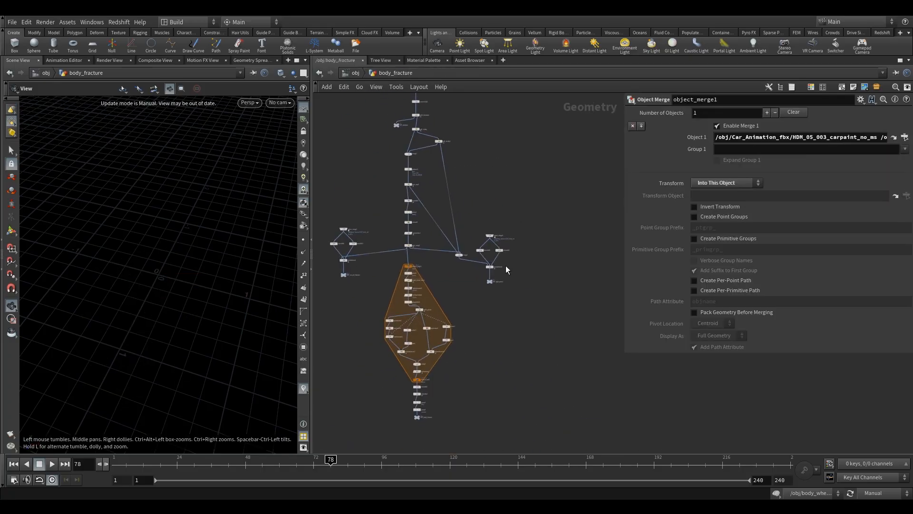
scroll(506, 264, "up", 7)
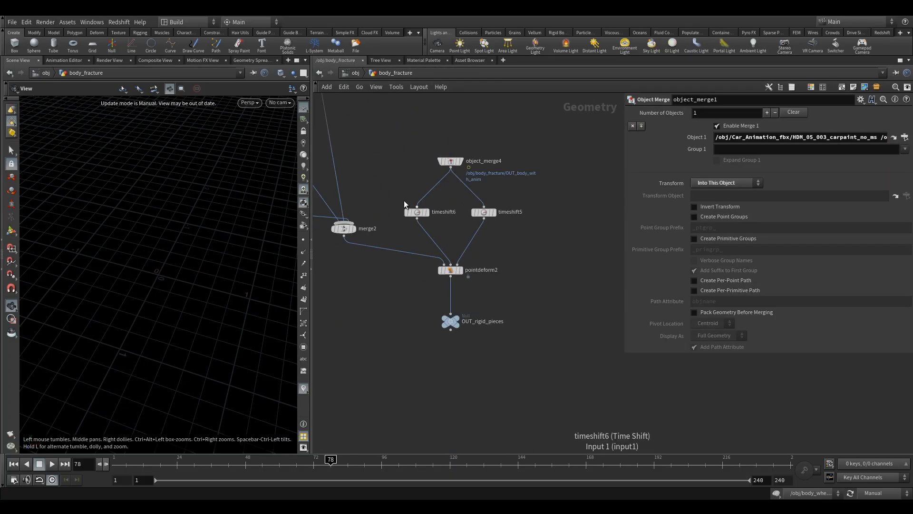
middle_click_drag(421, 216, 460, 251)
left_click_drag(461, 175, 520, 222)
left_click_drag(503, 372, 504, 374)
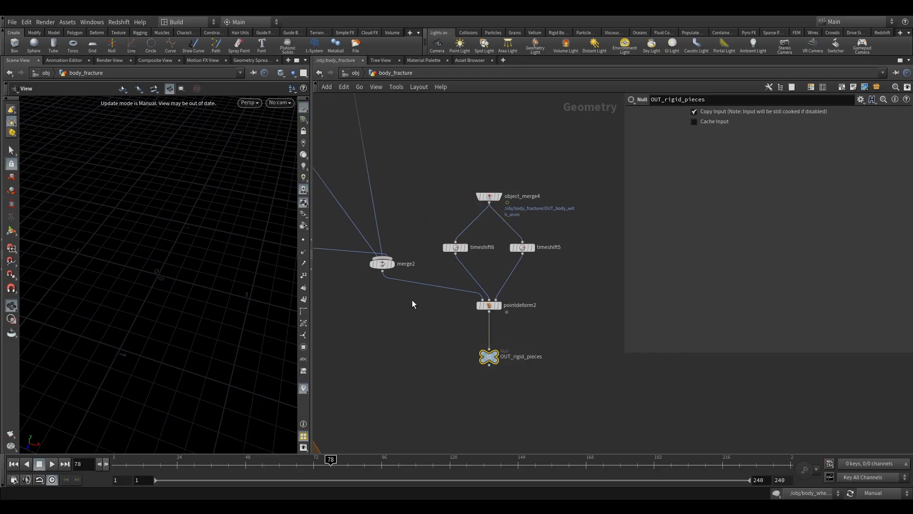
left_click_drag(383, 264, 360, 277)
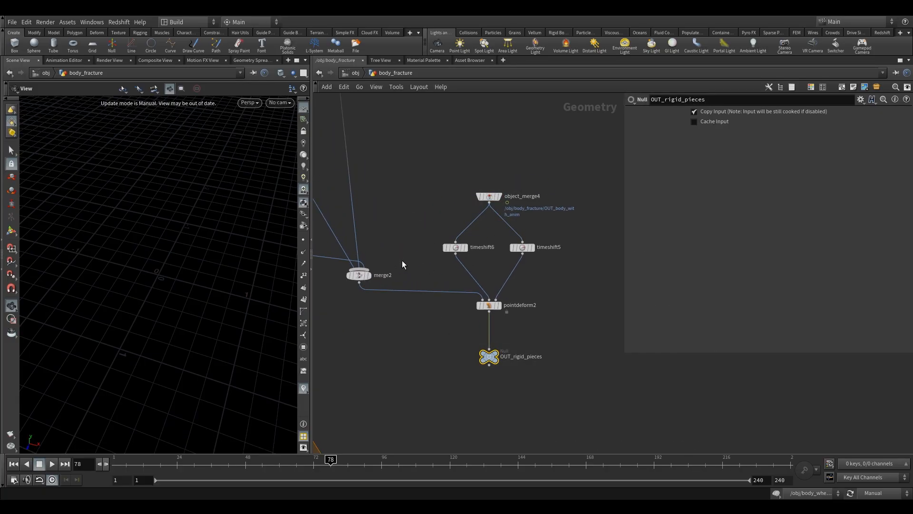
Add an Object Merge above merge2 with Object 1 set to /obj/glass_fracture/OUT_non_frac, and display it.
key("Tab")
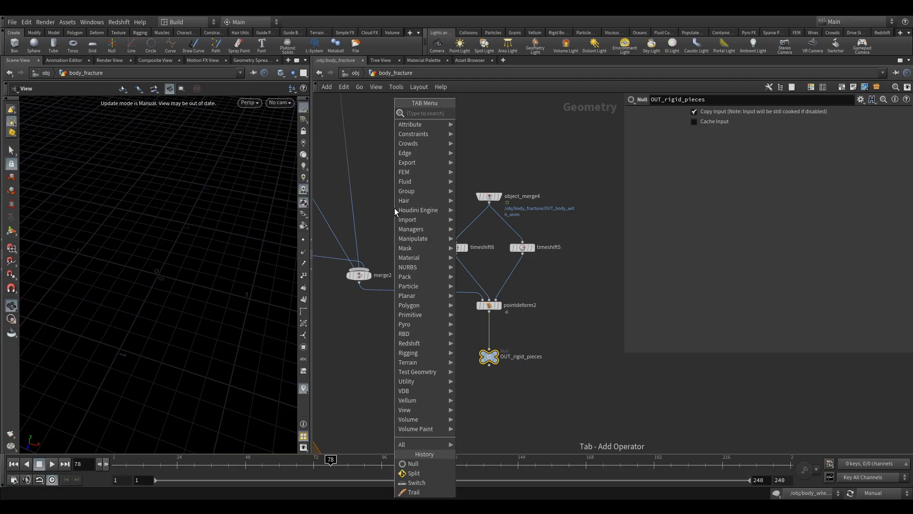
type("obj")
left_click(474, 113)
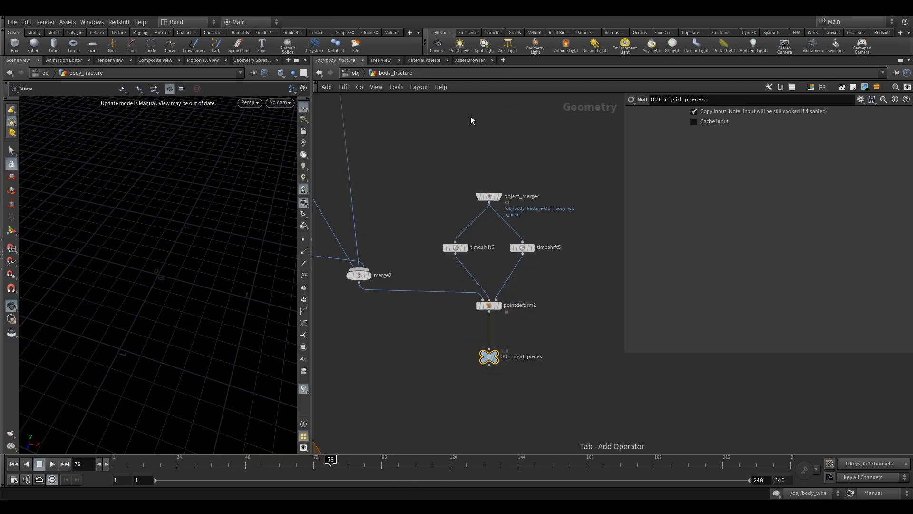
left_click(408, 203)
type("/obj/glass_fracture/OUT_non_frac")
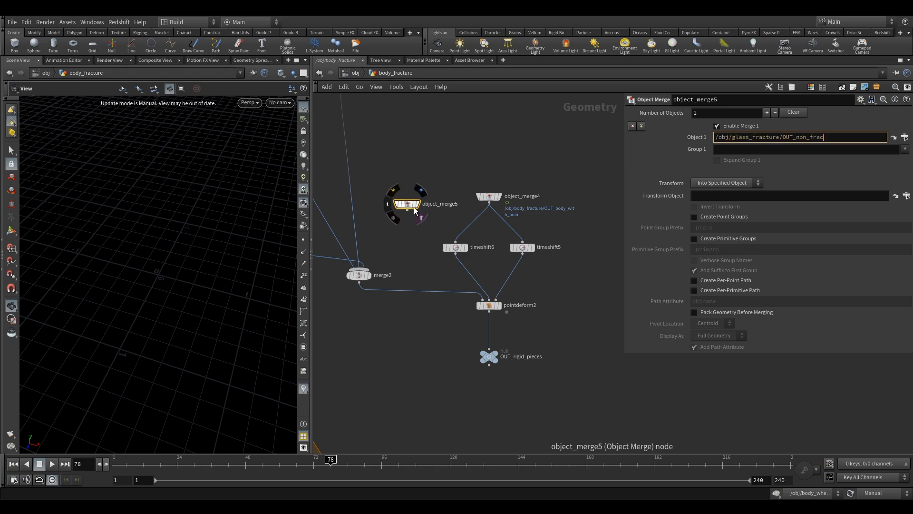
left_click(417, 204)
left_click(874, 495)
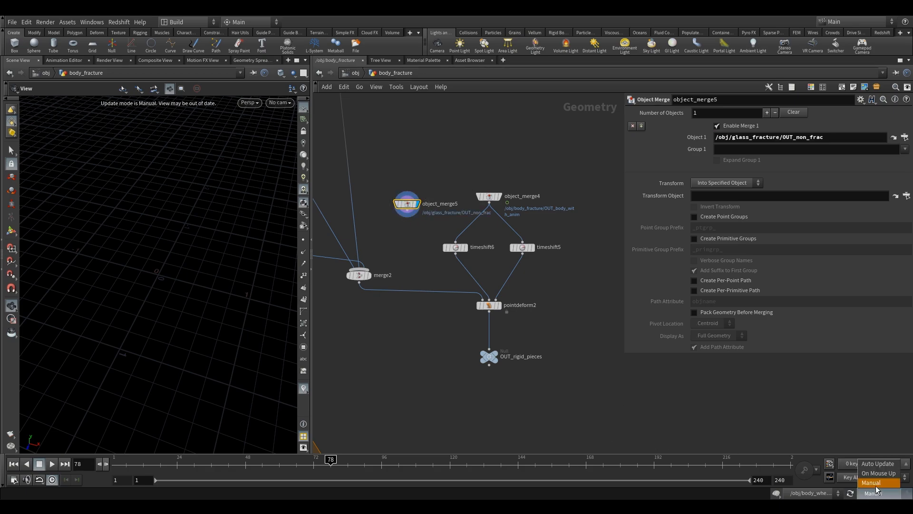
left_click(872, 484)
At the object level, turn off the display of glass_sim and body_wheel_post_sim.
left_click(355, 73)
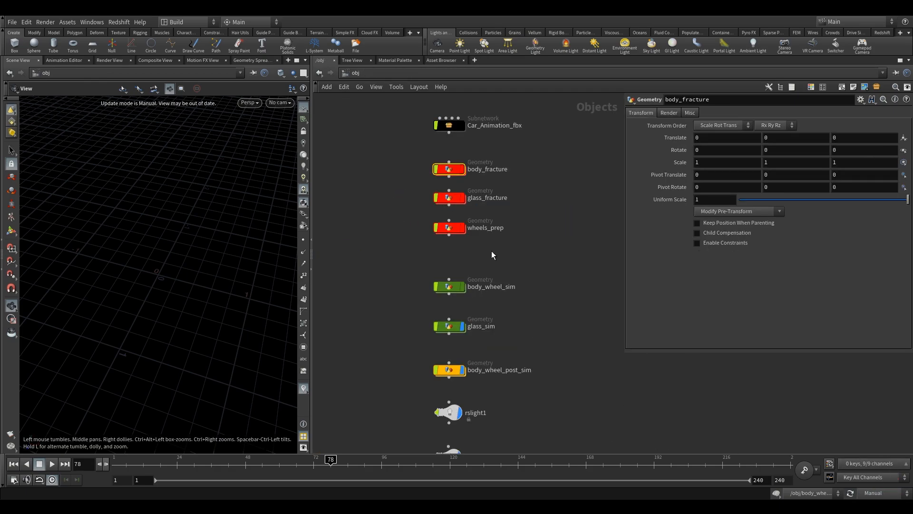
middle_click_drag(399, 310, 418, 272)
left_click_drag(430, 281, 506, 328)
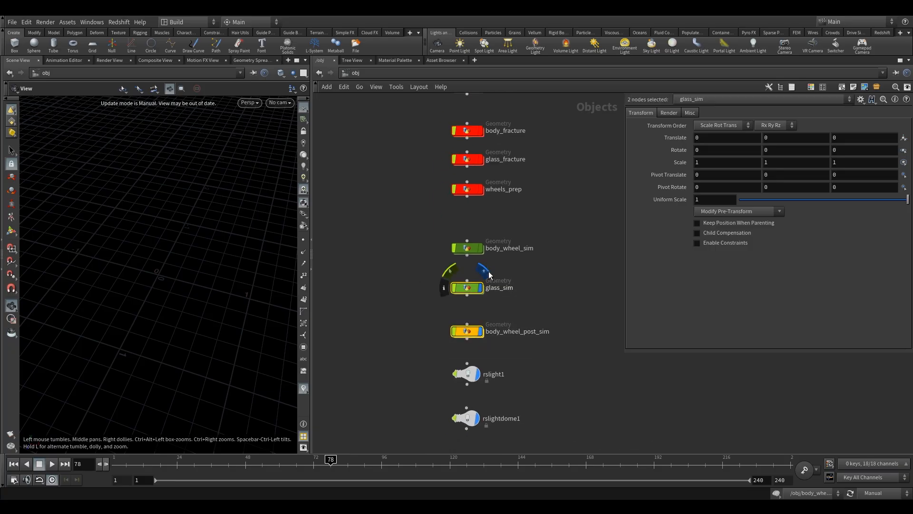
left_click(487, 271)
middle_click_drag(406, 186, 411, 292)
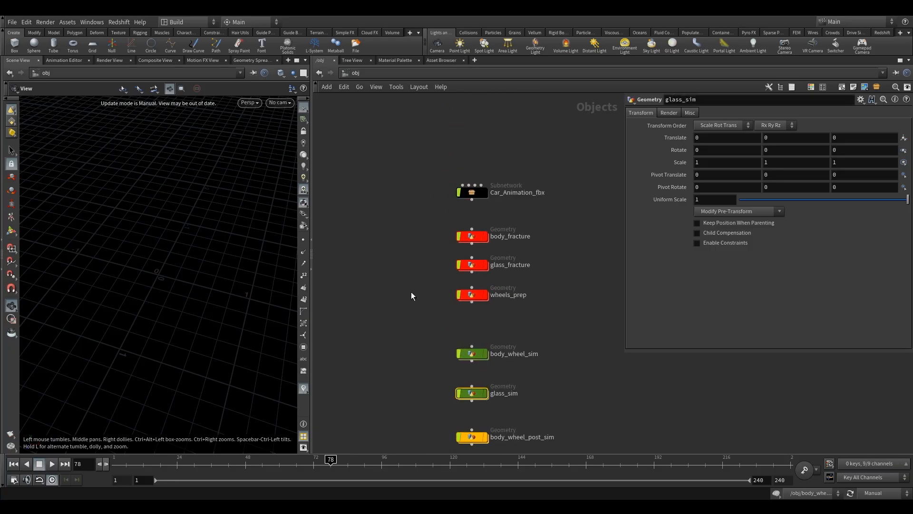
In body_fracture, insert a Merge between merge2 and pointdeform2 and wire object_merge5 into it.
double_click(471, 237)
middle_click_drag(414, 253, 408, 243)
key("Tab")
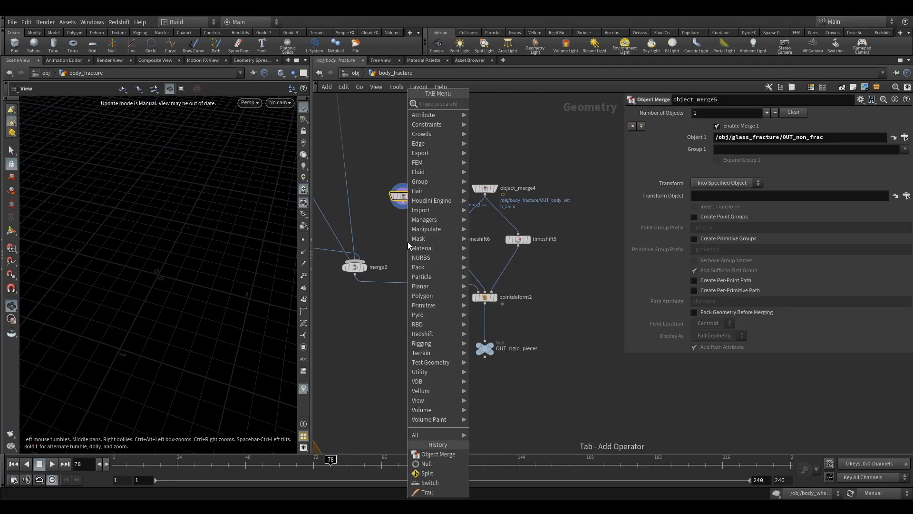
type("me")
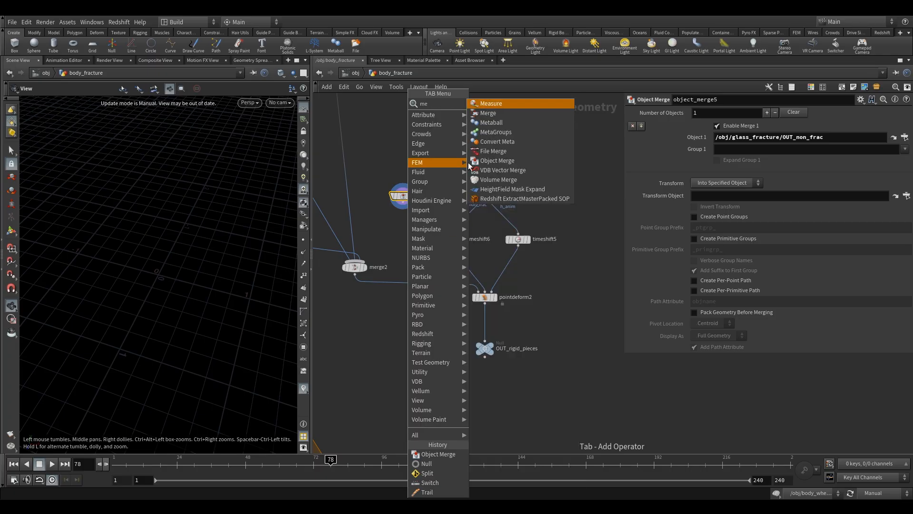
left_click(488, 113)
left_click(406, 279)
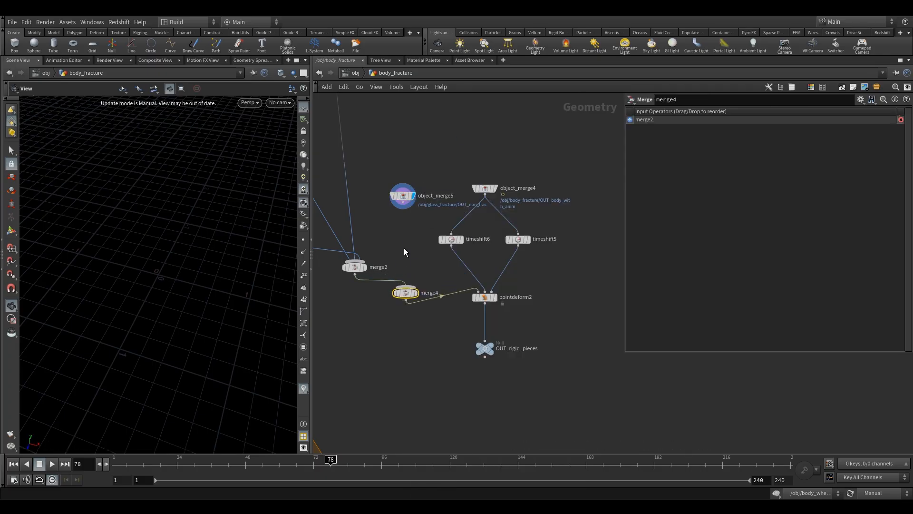
left_click(405, 210)
left_click(412, 278)
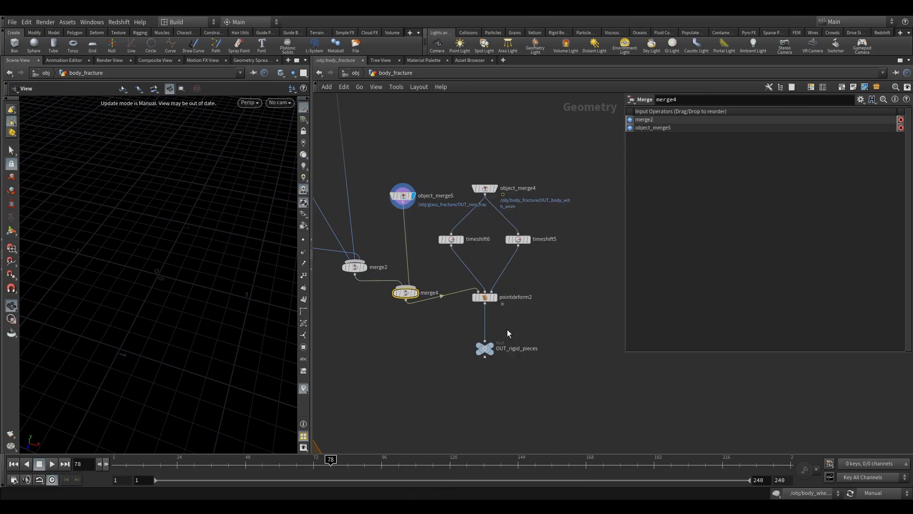
Display OUT_rigid_pieces in body_fracture and set the update mode to Auto Update to view the merged rigid pieces.
left_click(490, 349)
left_click(879, 492)
left_click(875, 464)
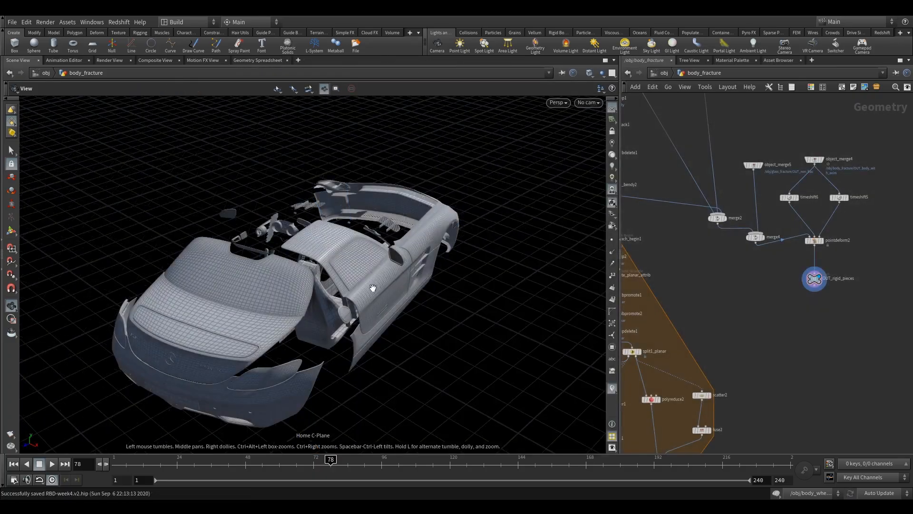
left_click_drag(371, 285, 457, 259)
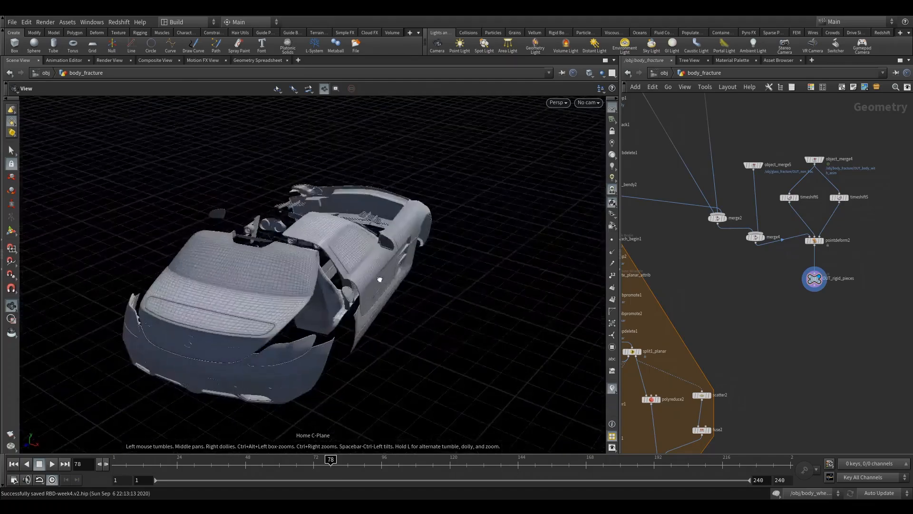
At the object level, turn on the display of body_wheel_post_sim and view the car.
left_click(664, 74)
scroll(771, 275, "up", 3)
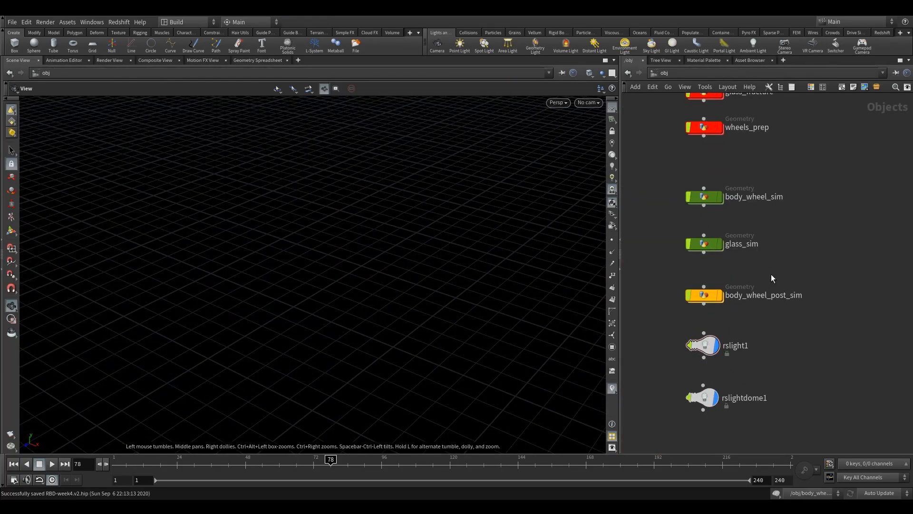
mouse_move(704, 293)
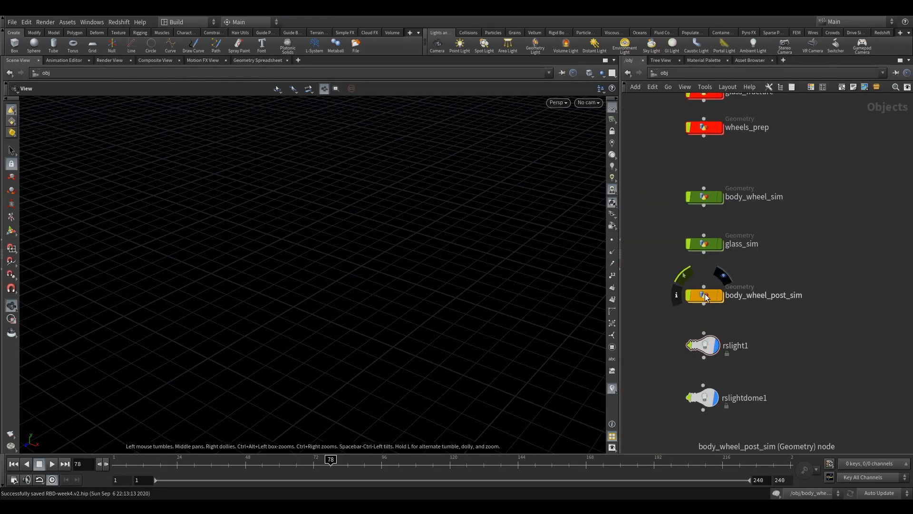
left_click(727, 280)
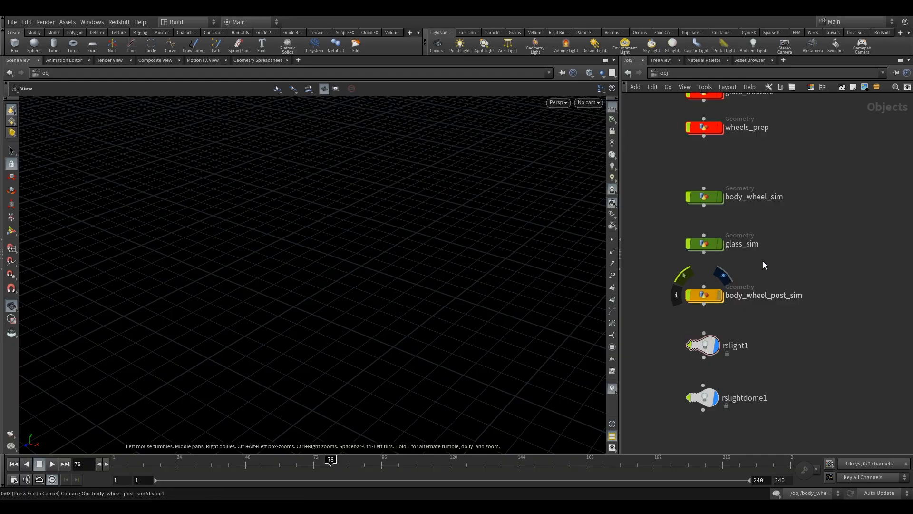
left_click_drag(179, 235, 298, 247)
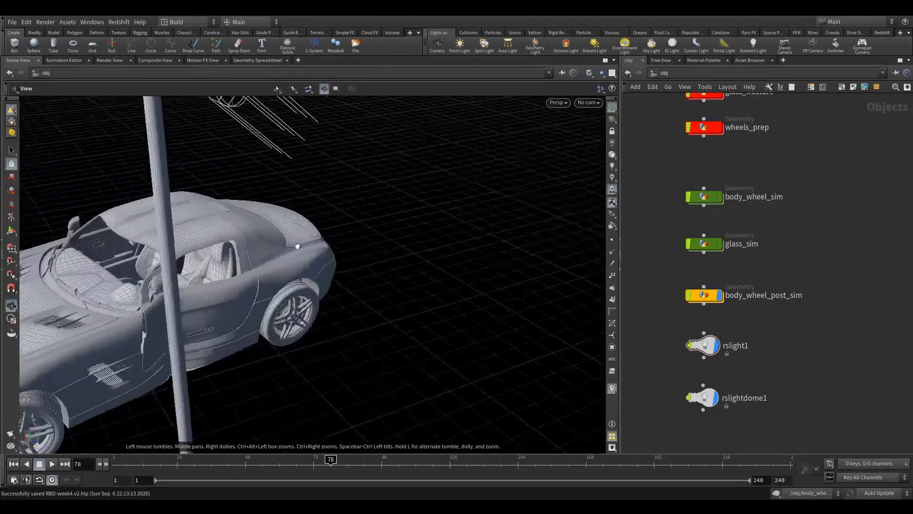
middle_click_drag(666, 277, 693, 236)
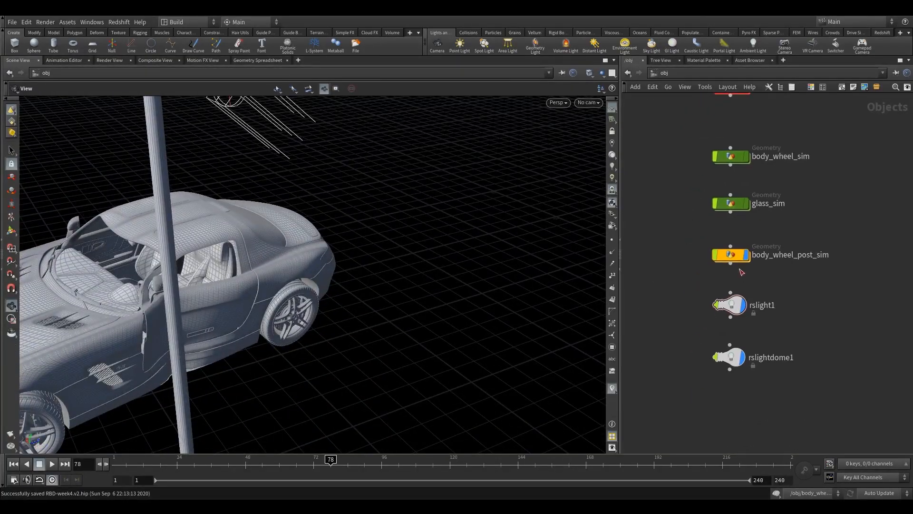
Enter the body_wheel_post_sim network and display merge3, which combines the animated body and wheels.
left_click(734, 255)
double_click(734, 253)
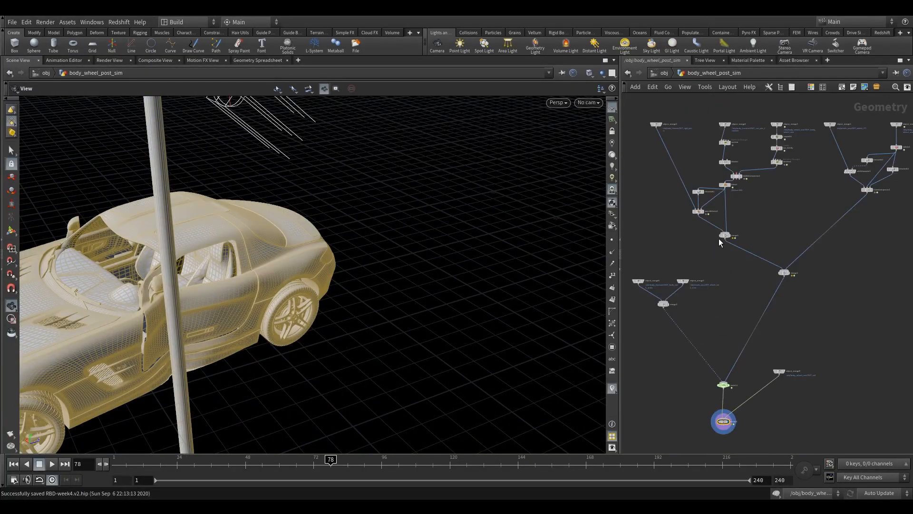
middle_click_drag(672, 420, 690, 350)
scroll(700, 306, "up", 4)
middle_click_drag(698, 307, 741, 316)
middle_click_drag(714, 283, 675, 325)
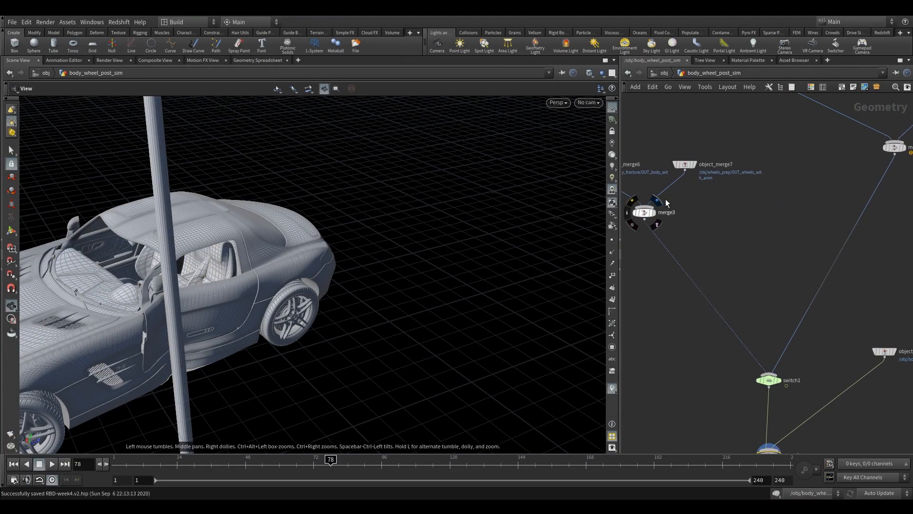
left_click(665, 200)
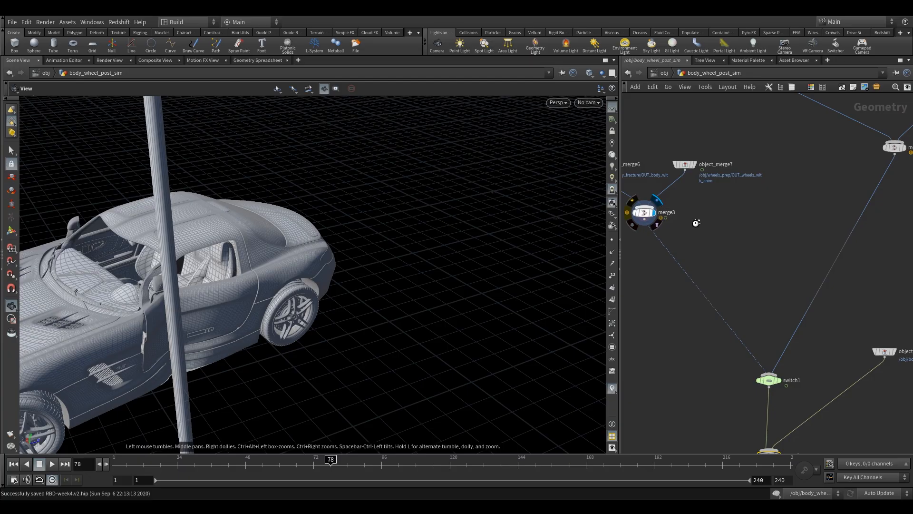
middle_click_drag(672, 324, 684, 301)
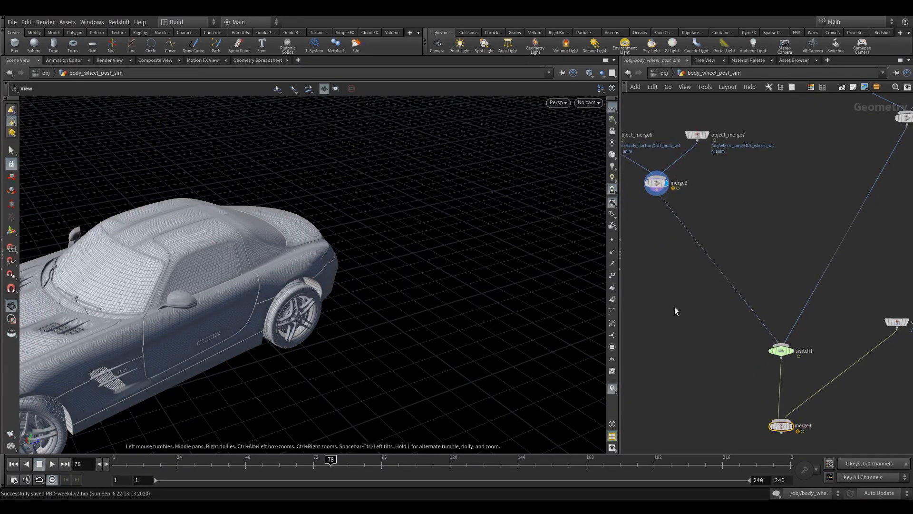
Turn on point trails in the viewport and inspect the node information of merge3.
left_click(658, 183)
left_click(612, 264)
mouse_move(639, 182)
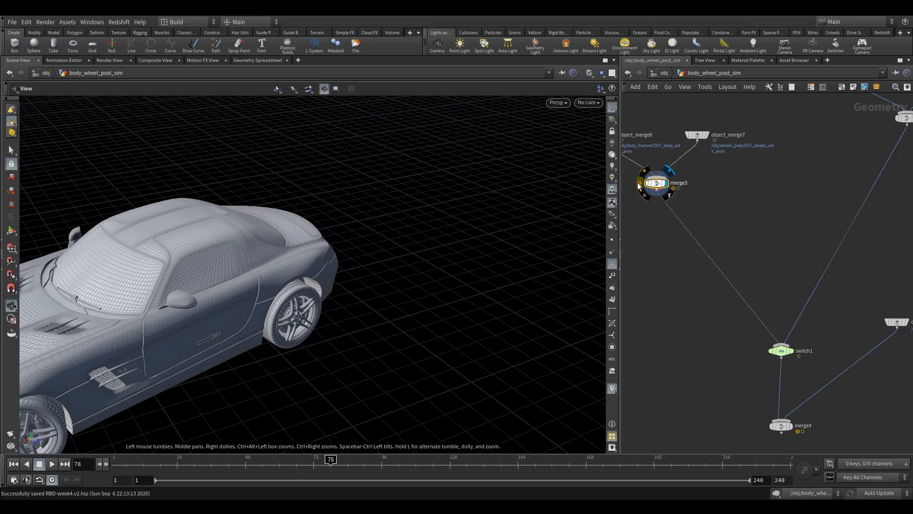
left_click(638, 181)
middle_click(651, 183)
middle_click(641, 188)
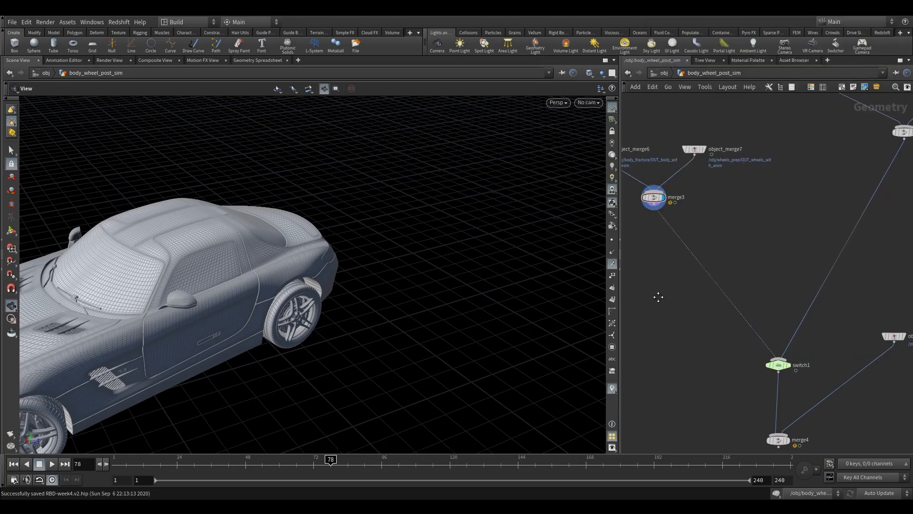
Insert a Trail node between merge3 and switch1 and set its Result Type to Compute Velocity.
key("Tab")
type("tr")
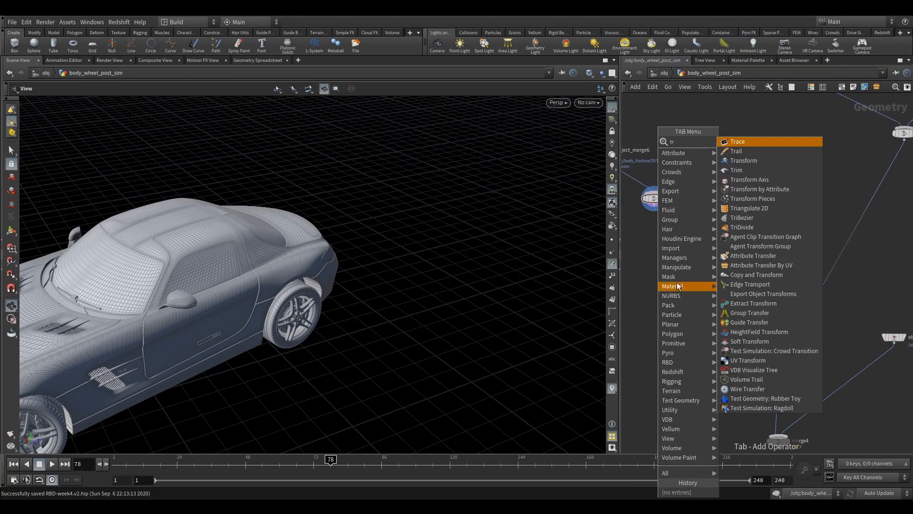
left_click(737, 151)
left_click(694, 262)
left_click_drag(700, 265, 687, 275)
key("p")
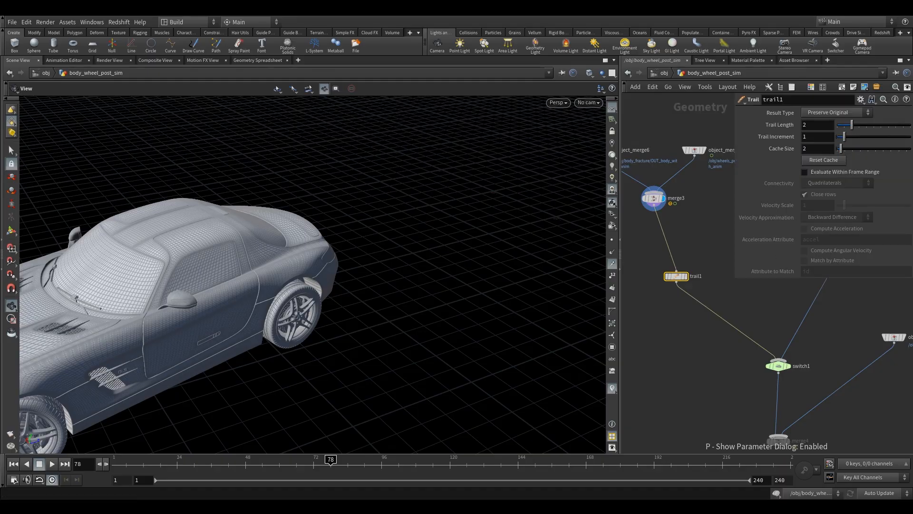
left_click(819, 116)
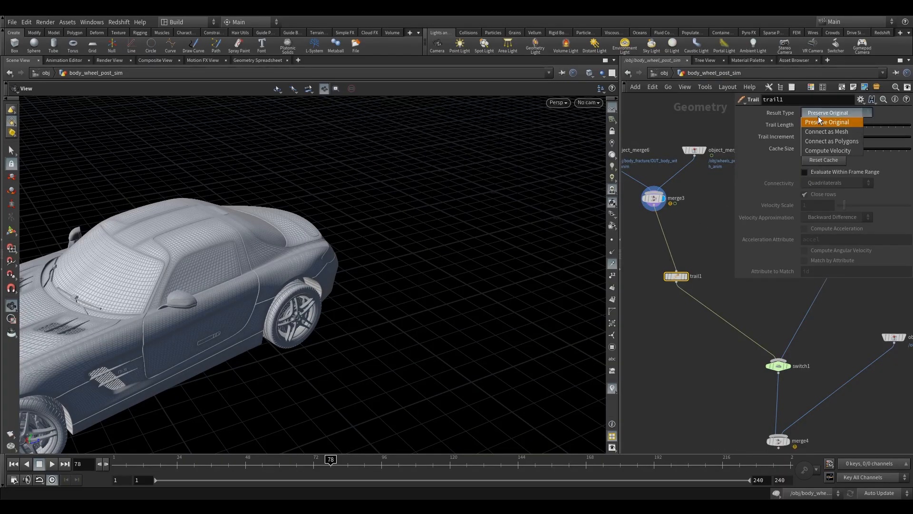
left_click(830, 149)
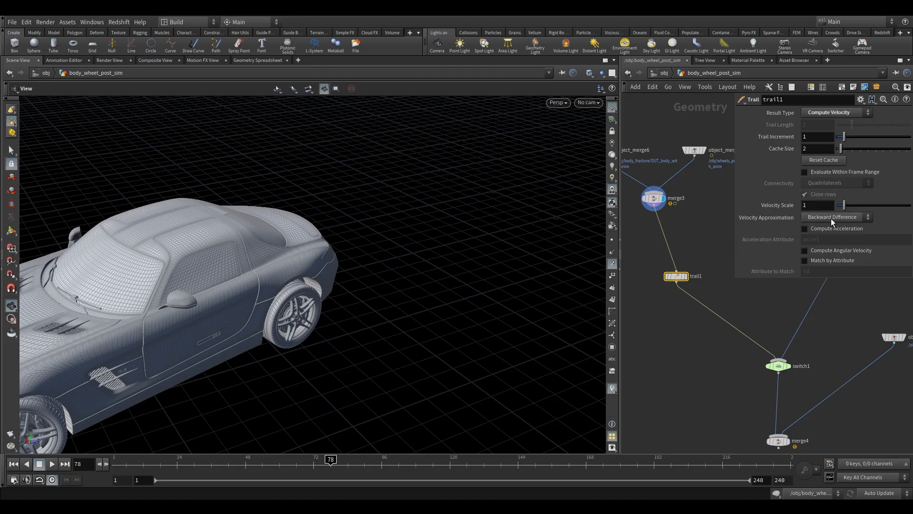
Place a copy of the Trail node on switch1's other input, set its Velocity Approximation to Forward Difference, and display it.
middle_click_drag(727, 309, 684, 362)
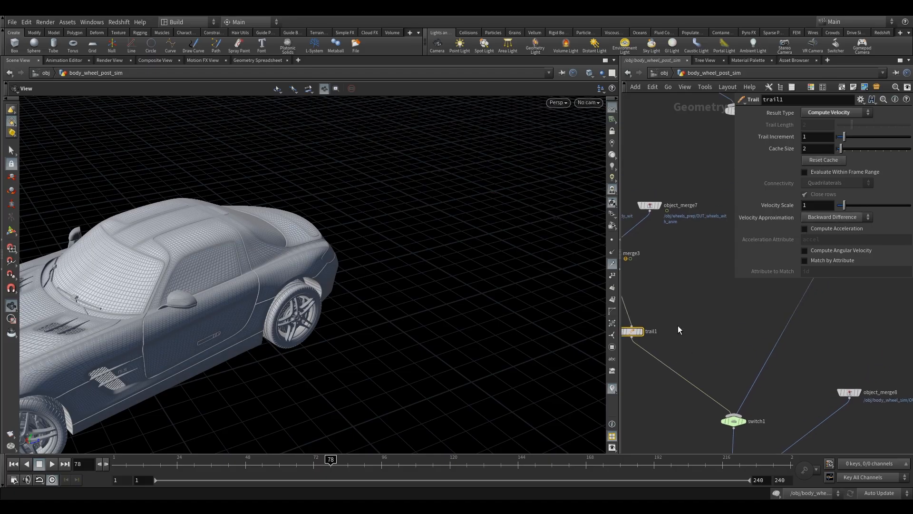
left_click_drag(634, 329, 785, 332, "alt")
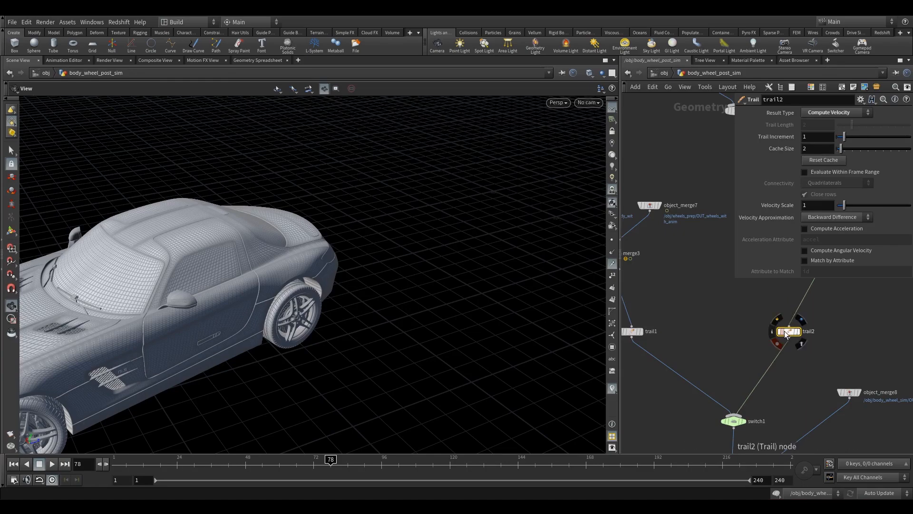
left_click(823, 216)
left_click(828, 243)
mouse_move(790, 334)
left_click(803, 320)
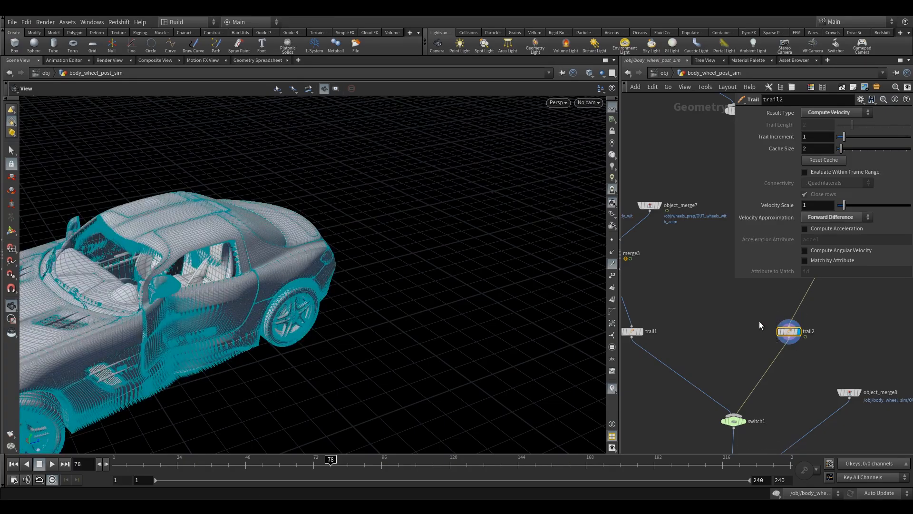
middle_click_drag(742, 339, 733, 357)
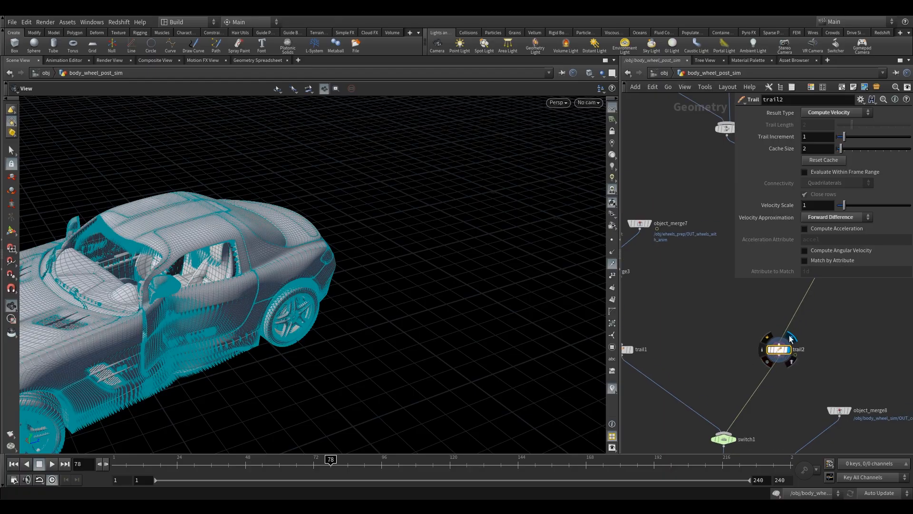
left_click_drag(751, 319, 812, 373)
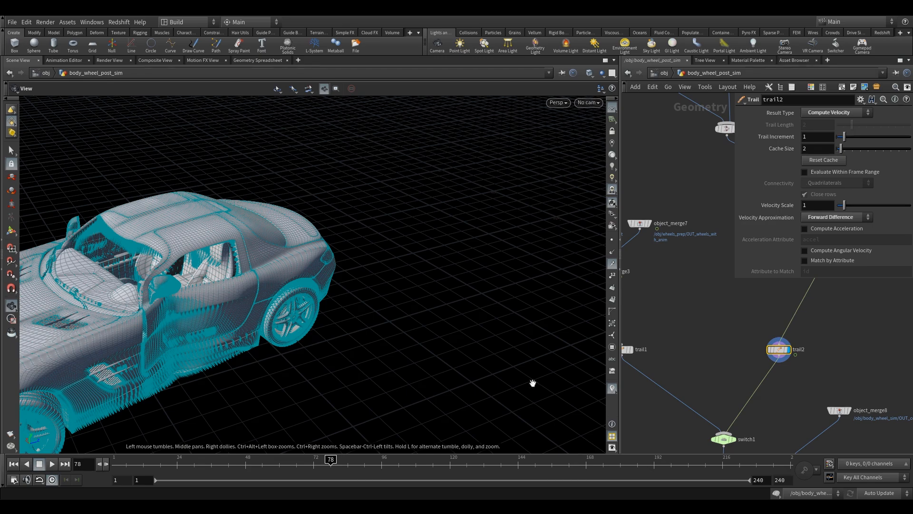
Check the settings of the Trail node below merge3 and review the network around it.
middle_click_drag(662, 335, 735, 321)
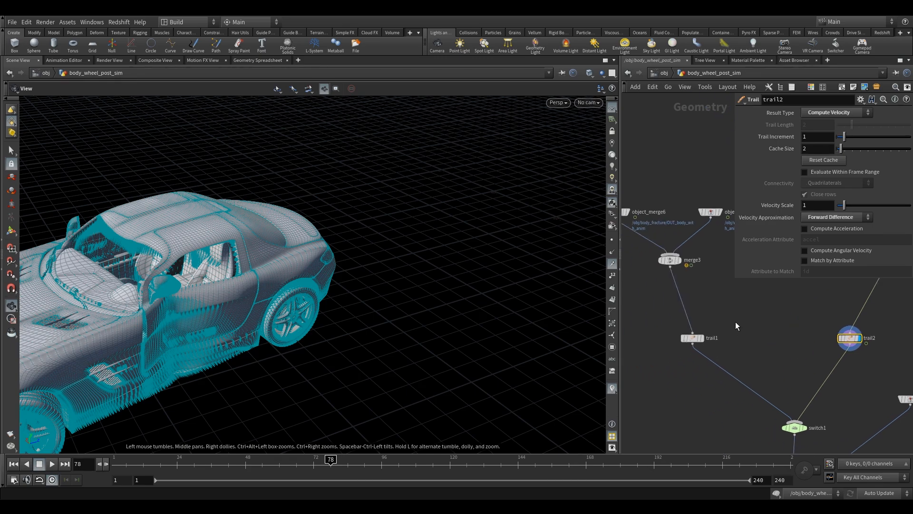
left_click(692, 337)
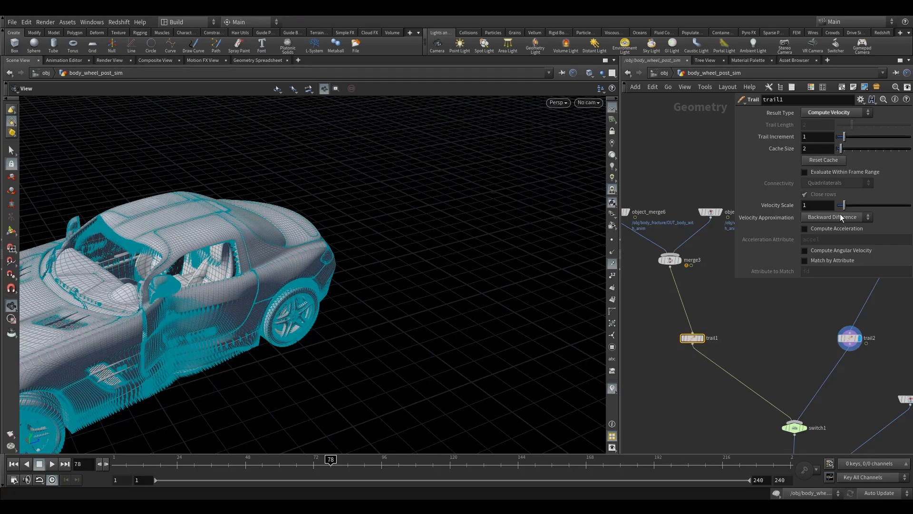
scroll(713, 352, "down", 6)
left_click_drag(701, 277, 742, 305)
middle_click_drag(712, 297, 722, 332)
middle_click_drag(737, 362, 746, 309)
scroll(724, 344, "up", 5)
middle_click_drag(694, 243, 702, 339)
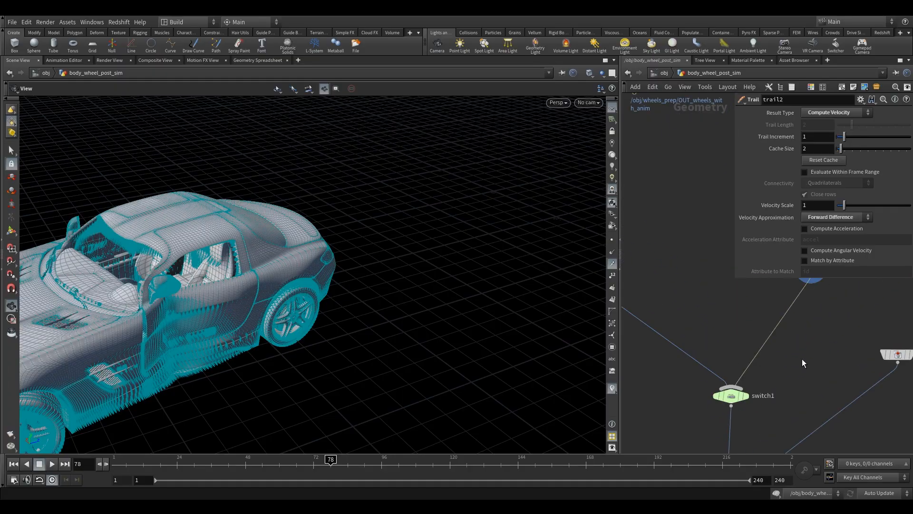
Insert an Attribute Delete node between switch1 and merge4.
middle_click_drag(802, 358, 752, 293)
scroll(662, 378, "up", 2)
middle_click_drag(662, 378, 702, 350)
scroll(686, 340, "down", 3)
scroll(695, 345, "up", 2)
key("Tab")
type("a")
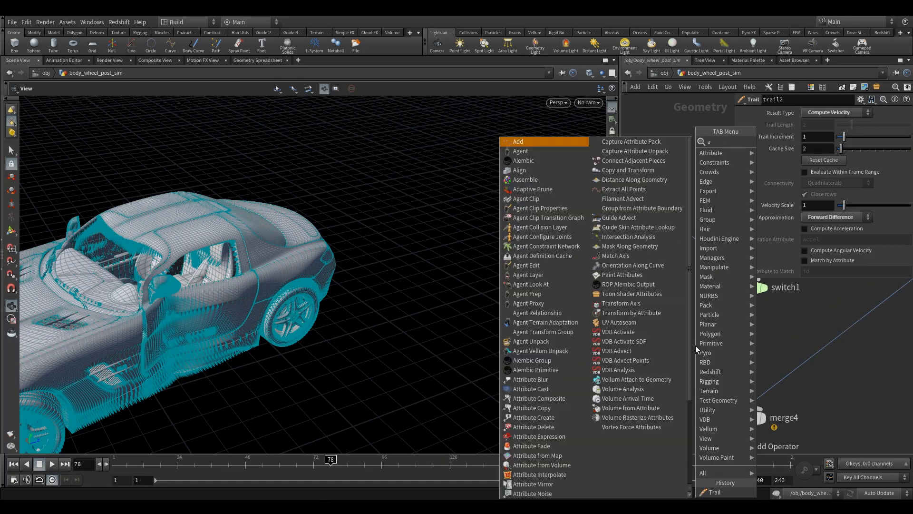
type("d")
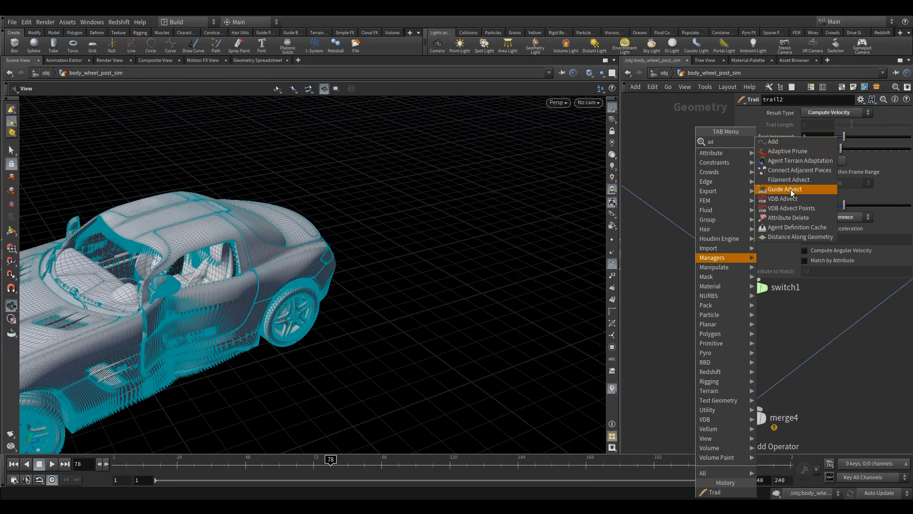
left_click(793, 218)
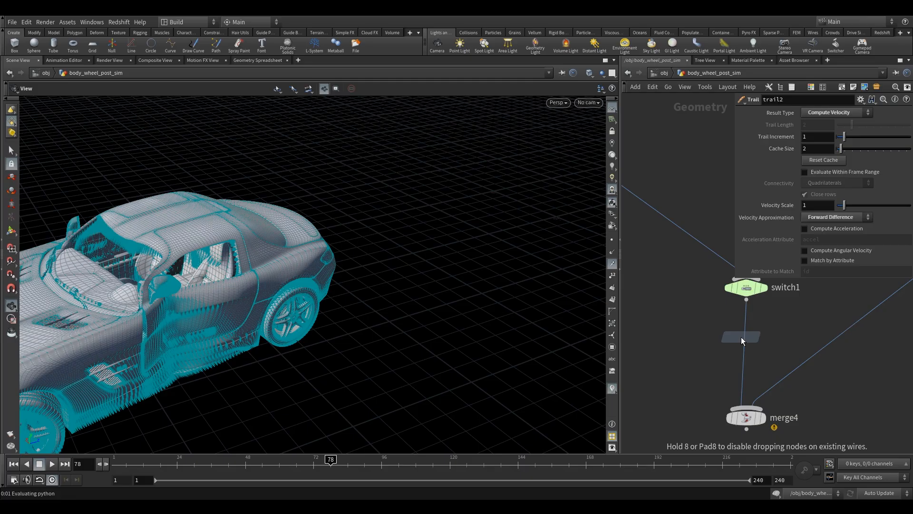
left_click(741, 337)
scroll(763, 391, "up", 2)
scroll(763, 391, "down", 3)
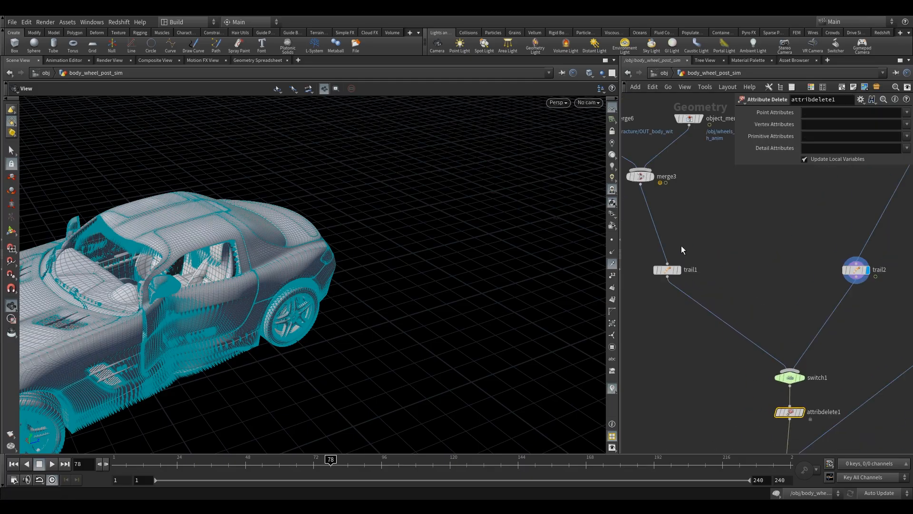
Rename the Trail node under merge3 to v and the one on switch1's other input to v1.
double_click(690, 270)
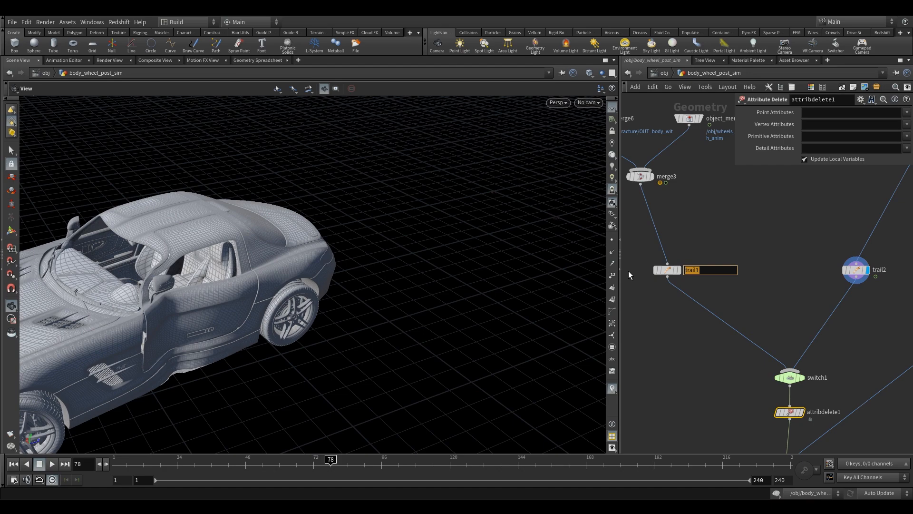
type("v")
key("Return")
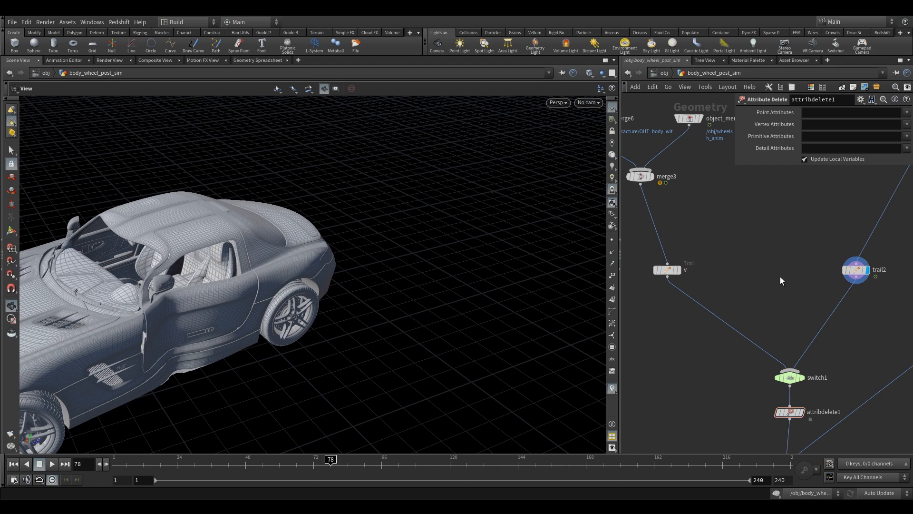
double_click(879, 269)
type("v")
key("Return")
Display attribdelete1 and delete the object_merge8 node wired into merge4.
scroll(759, 328, "up", 3)
left_click(700, 309)
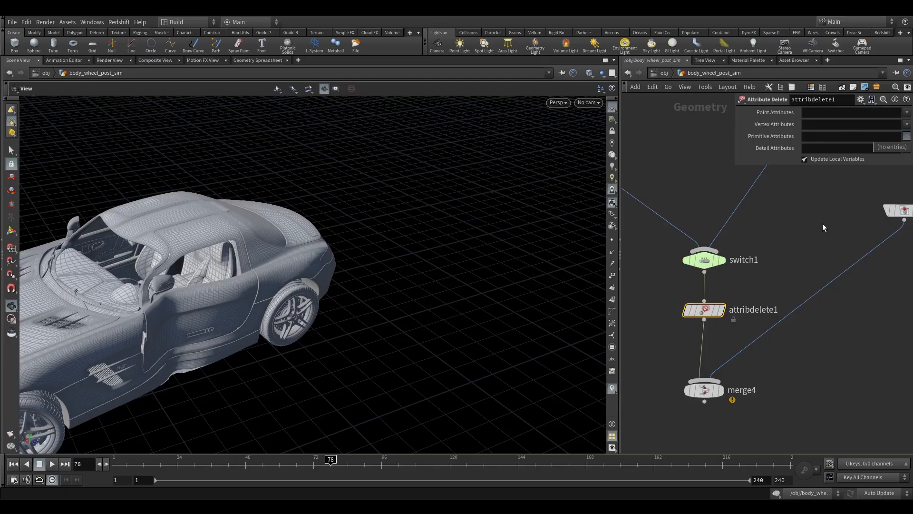
left_click(728, 292)
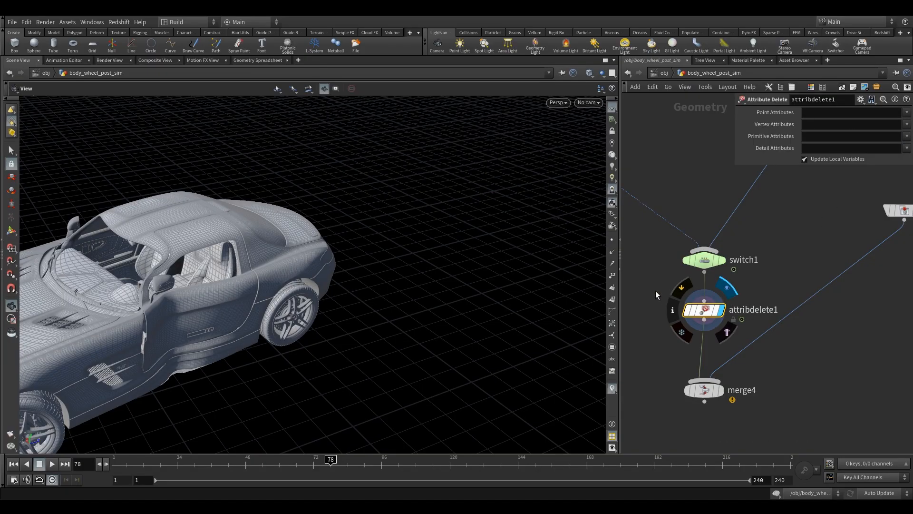
scroll(689, 238, "down", 3)
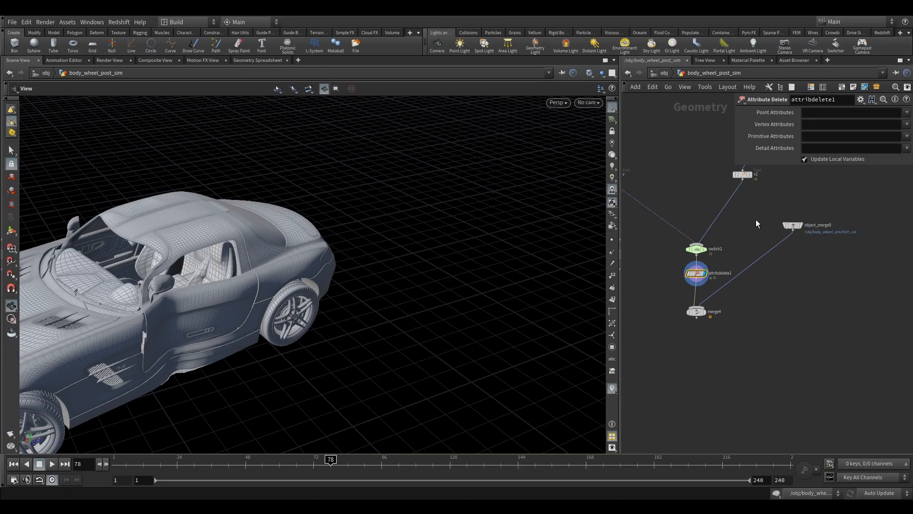
left_click(793, 226)
key("Delete")
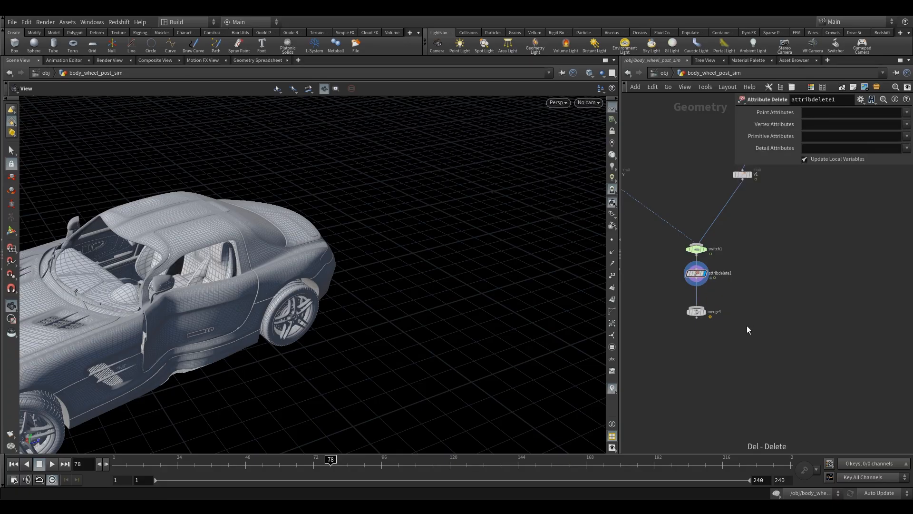
Delete the merge4 node below attribdelete1.
middle_click_drag(747, 322, 751, 333)
middle_click_drag(699, 307, 704, 334)
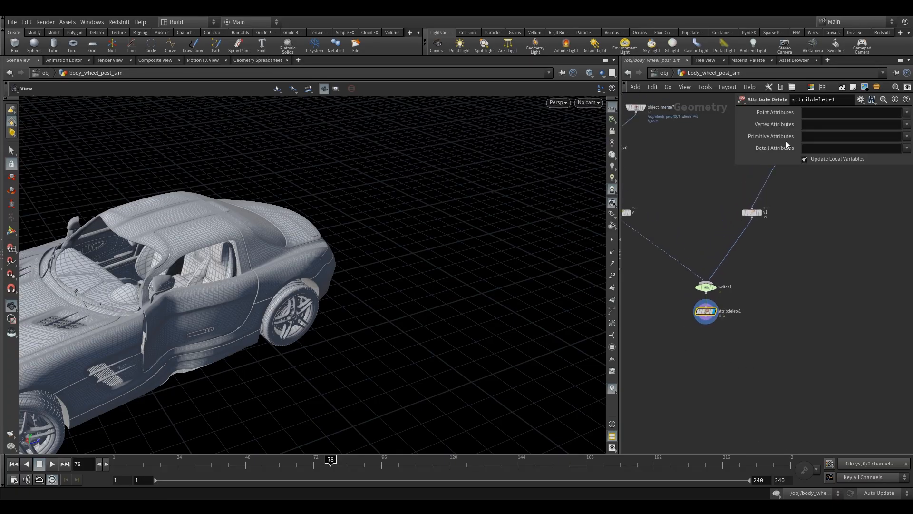
Examine attribdelete1's primitive attributes in the geometry spreadsheet, comparing shop_materialpath with shopfinal across the body and wheel primitives.
left_click(906, 136)
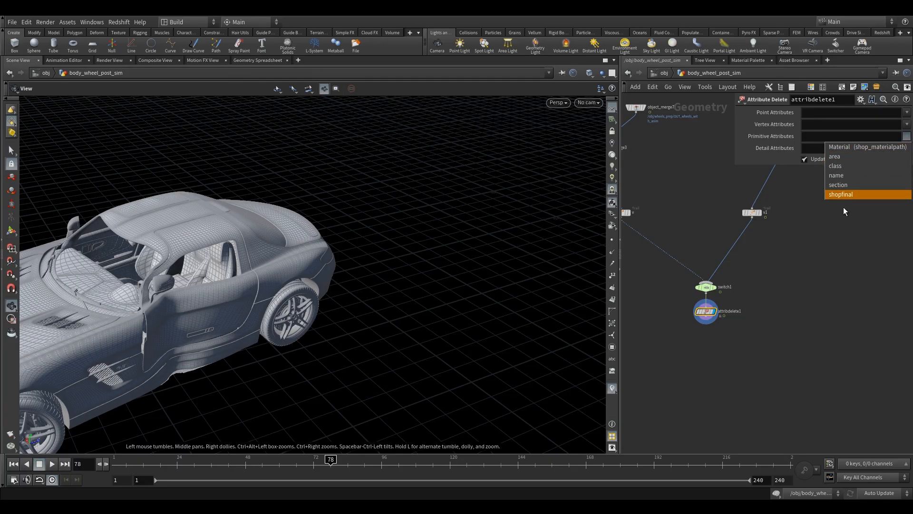
left_click(688, 244)
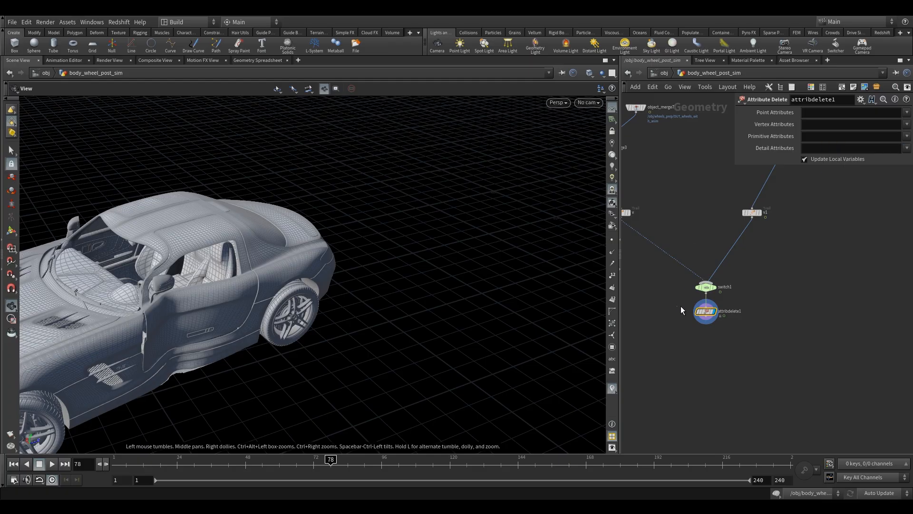
left_click(253, 60)
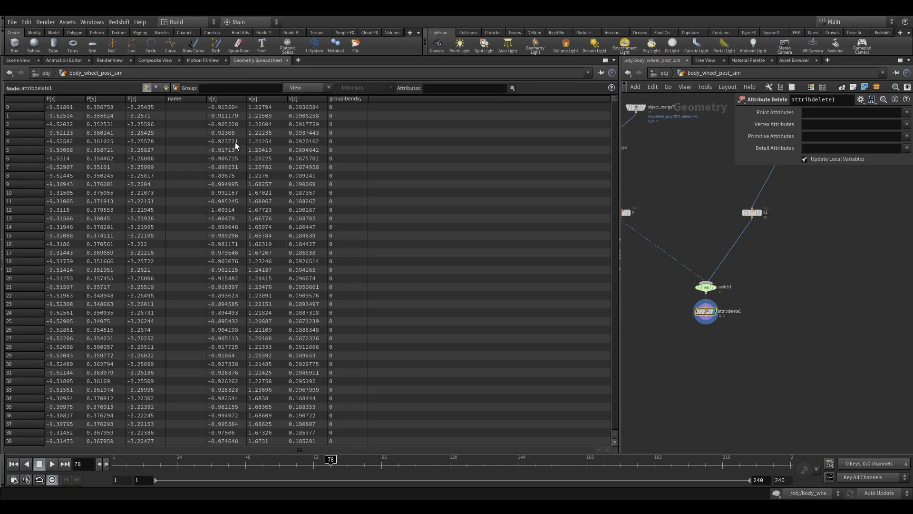
left_click(166, 88)
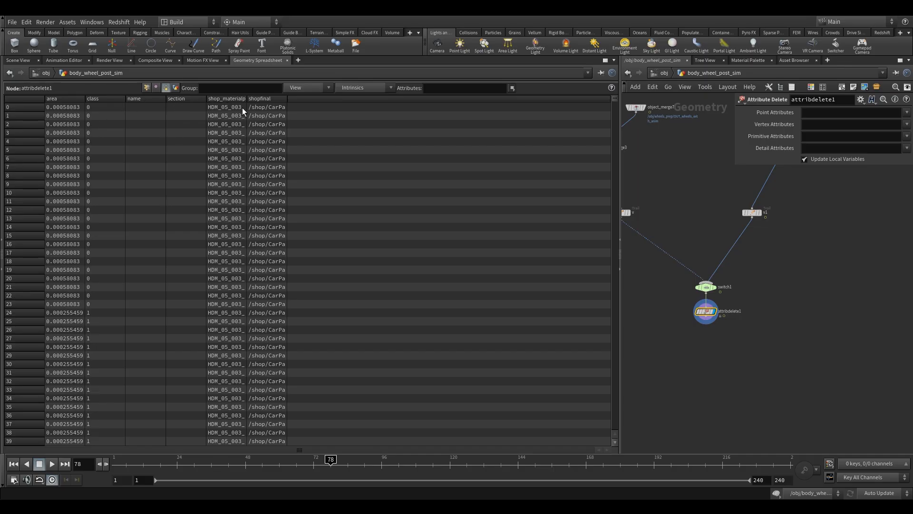
left_click_drag(247, 107, 402, 124)
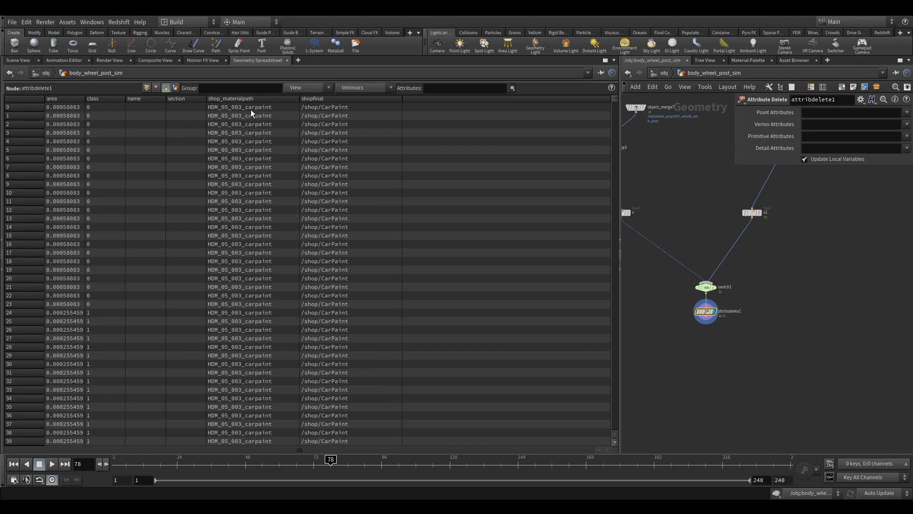
left_click_drag(614, 99, 614, 218)
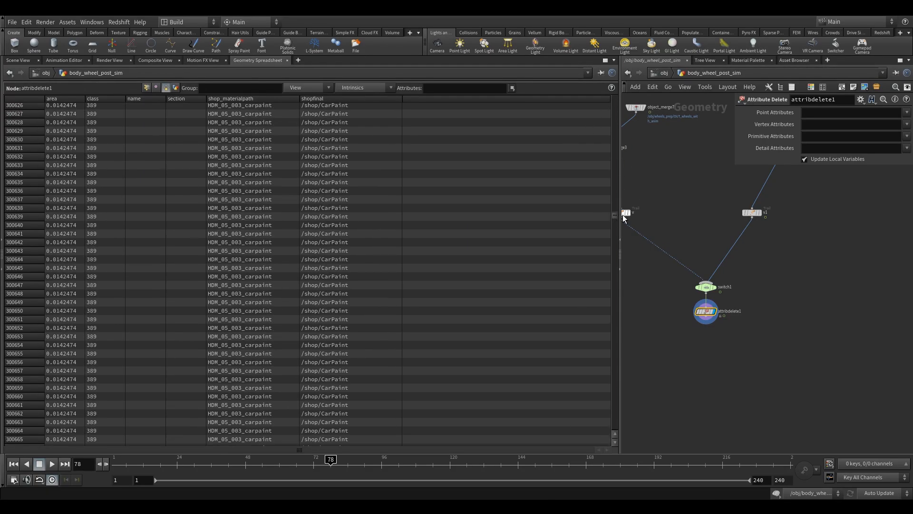
left_click_drag(615, 217, 604, 323)
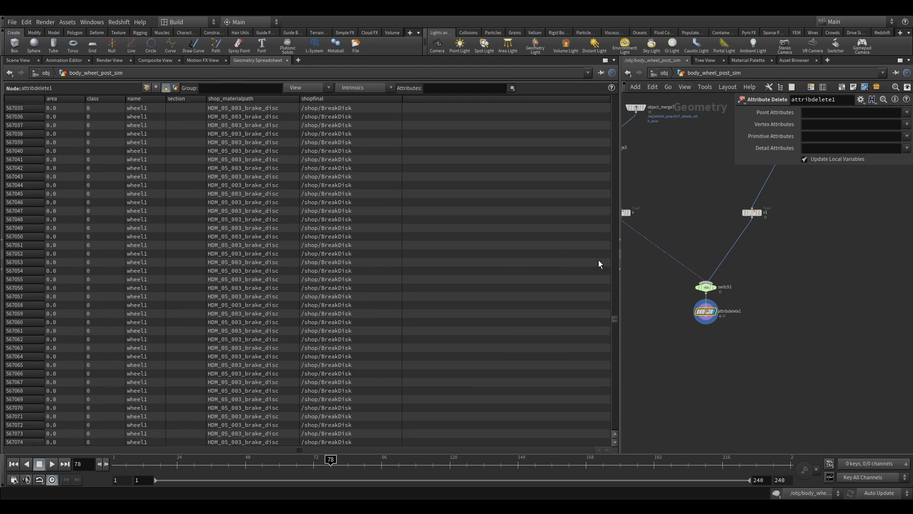
Return to the scene view and set attribdelete1 to delete the primitive attribute shop_materialpath.
left_click(20, 60)
left_click(907, 136)
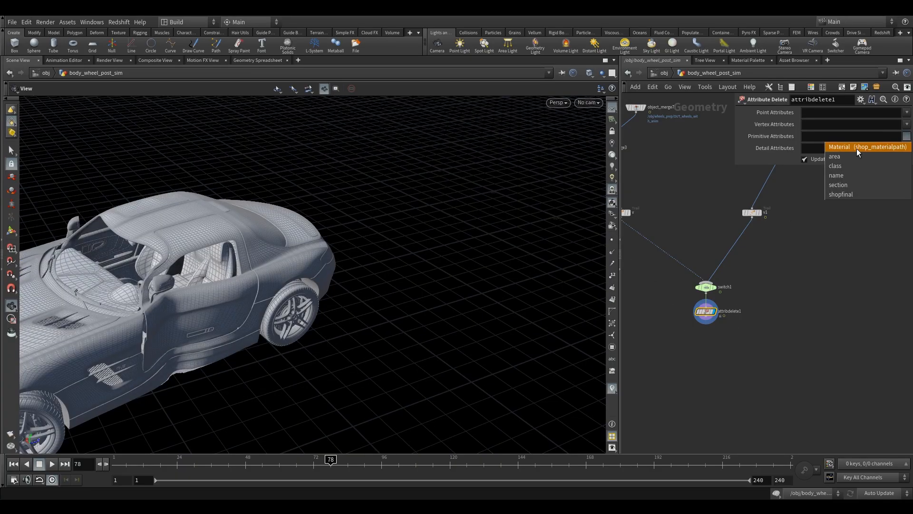
left_click(857, 149)
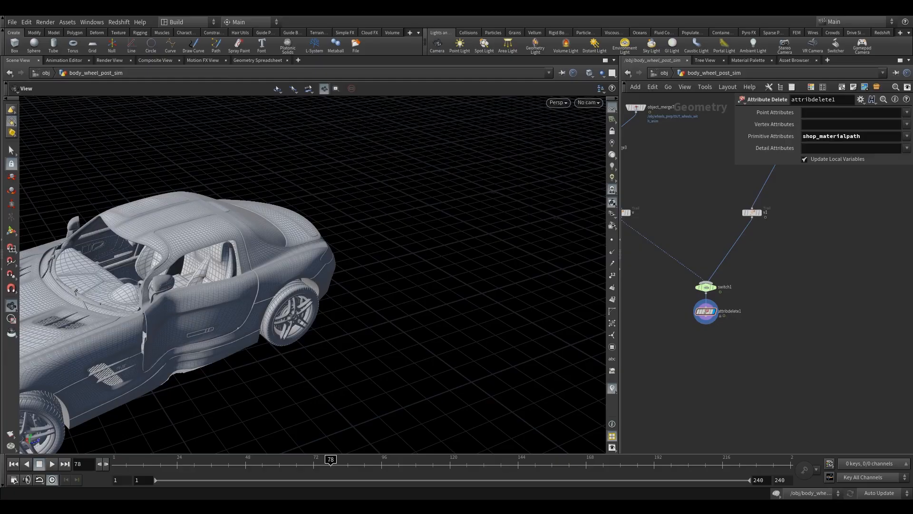
Add an Attribute Rename node and wire it below attribdelete1.
key("Tab")
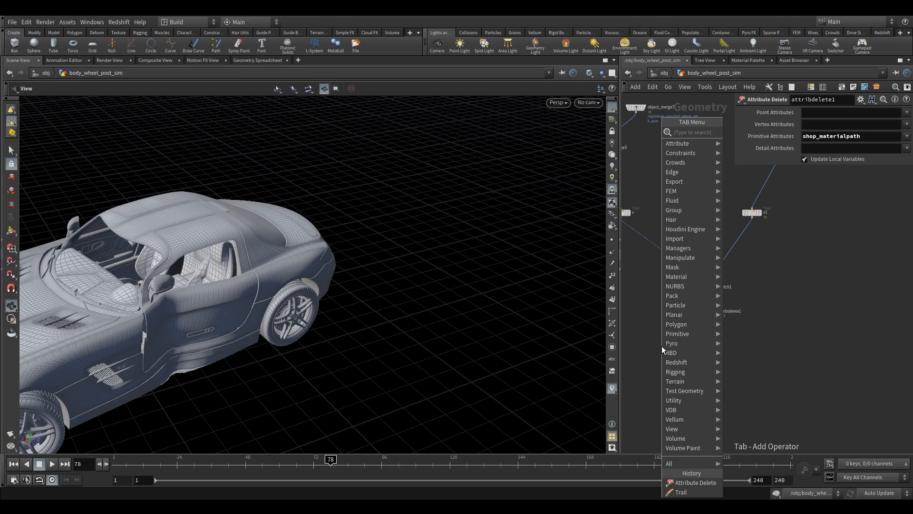
type("a")
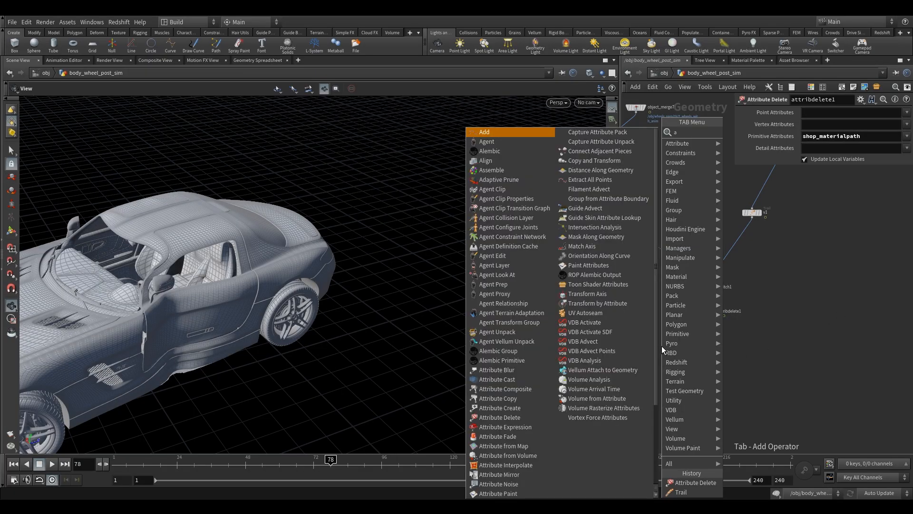
type("r")
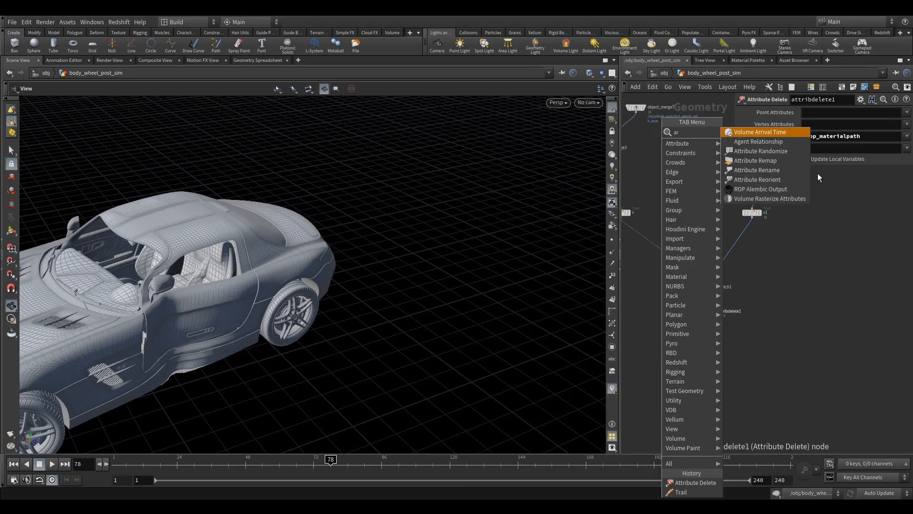
left_click(780, 170)
left_click(704, 344)
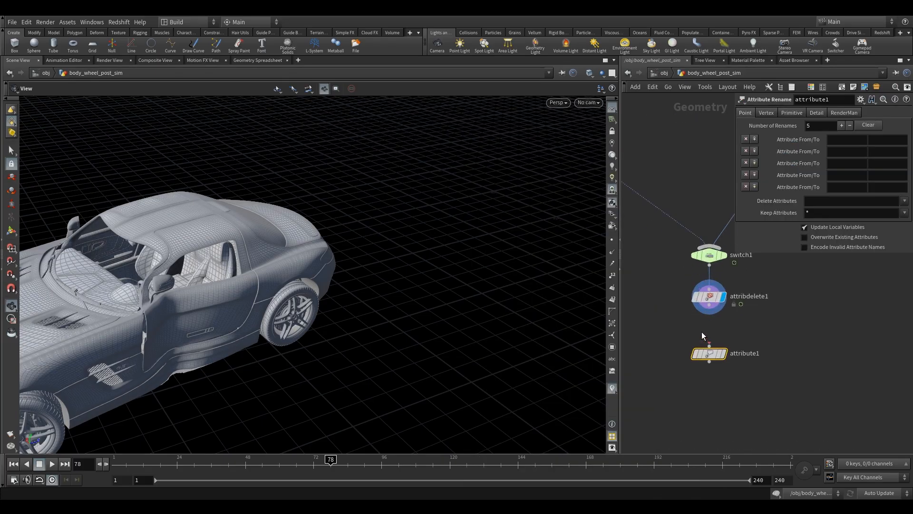
left_click_drag(709, 312, 709, 351)
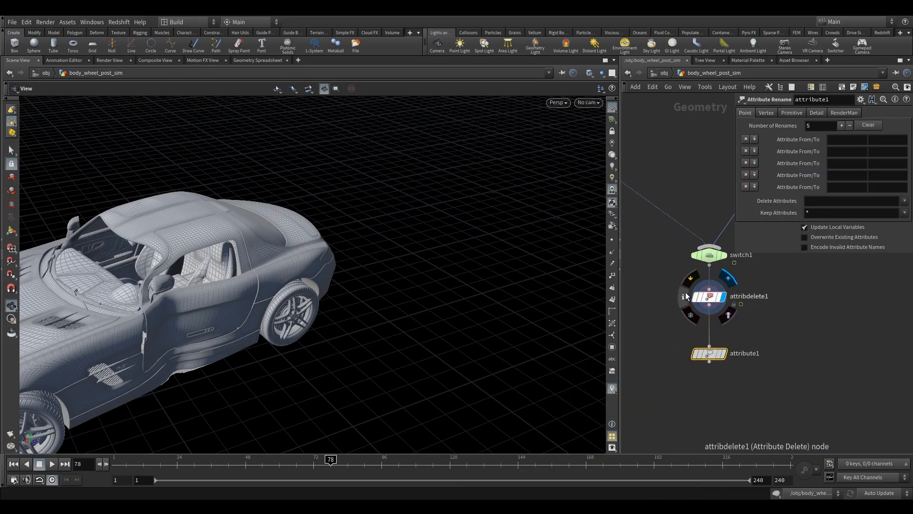
Copy the shop_materialpath name from attribdelete1, reopen the Attribute Rename node's settings and widen its parameter area.
left_click(719, 294)
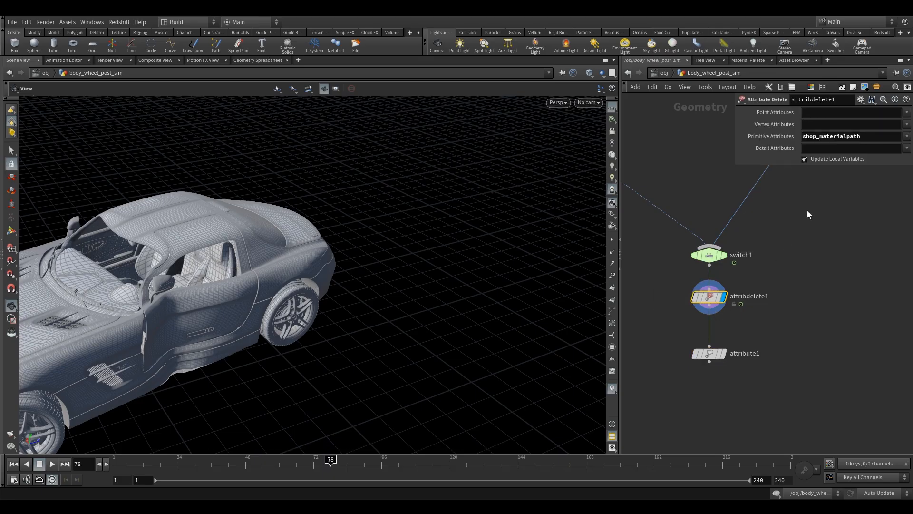
double_click(864, 137)
key("ctrl+c")
left_click(709, 353)
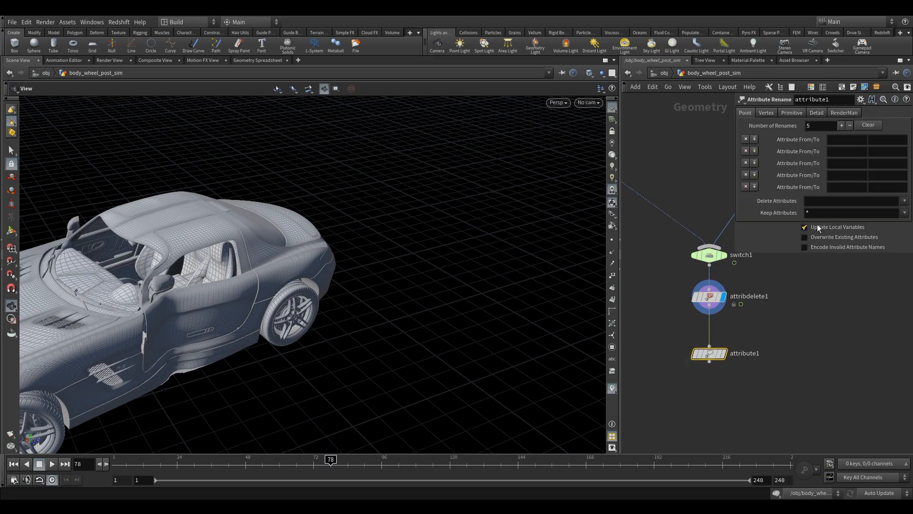
left_click_drag(735, 176, 667, 181)
Try renaming the point attribute shopfinal to shop_materialpath in the attribute1 node.
left_click(759, 139)
type("shopfiinal")
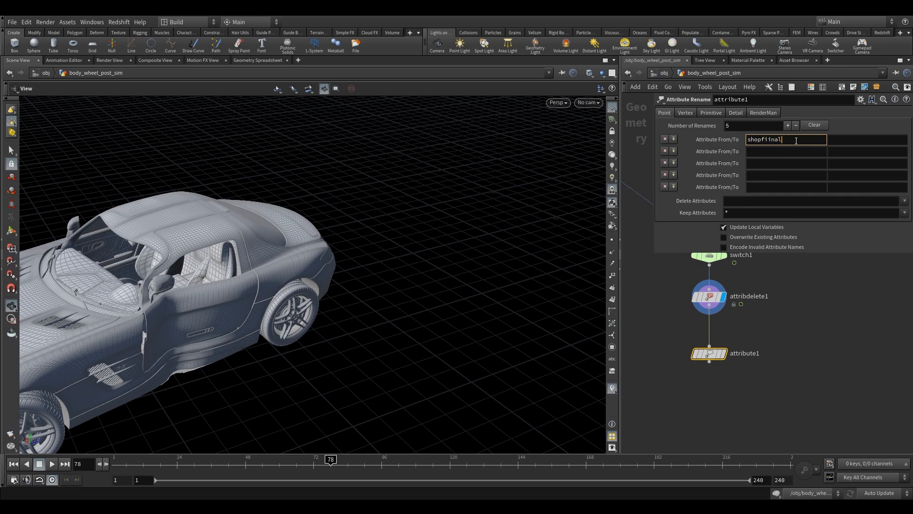
left_click(771, 141)
key("BackSpace")
left_click(844, 144)
key("ctrl+v")
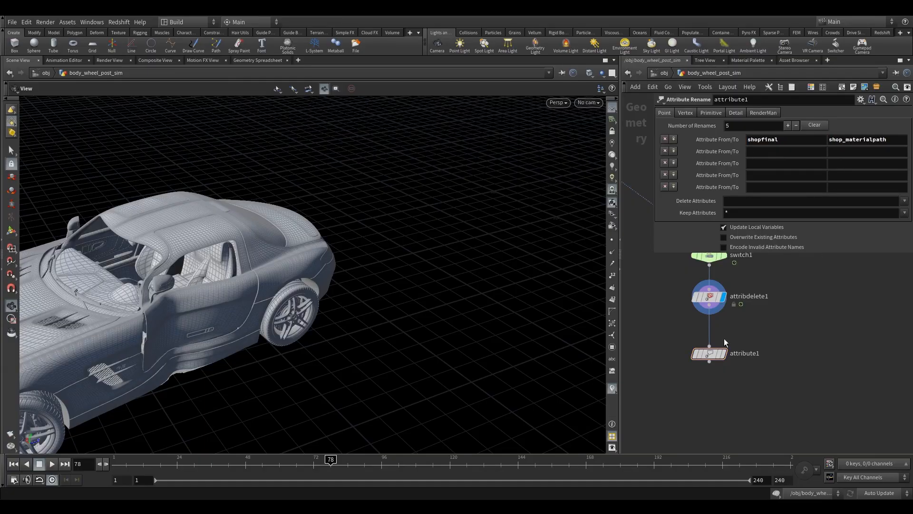
Display the attribute1 node, toggle its bypass on and off, and remove its first point rename entry.
left_click(724, 353)
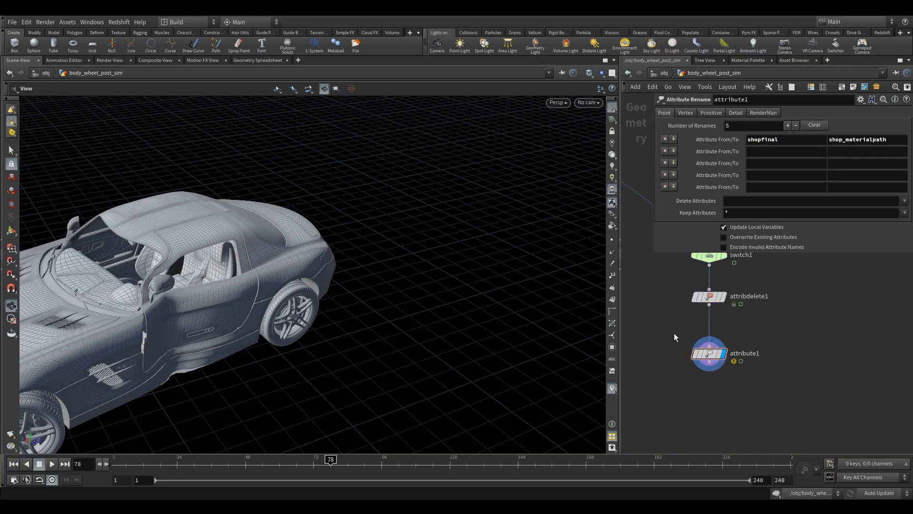
left_click(713, 360)
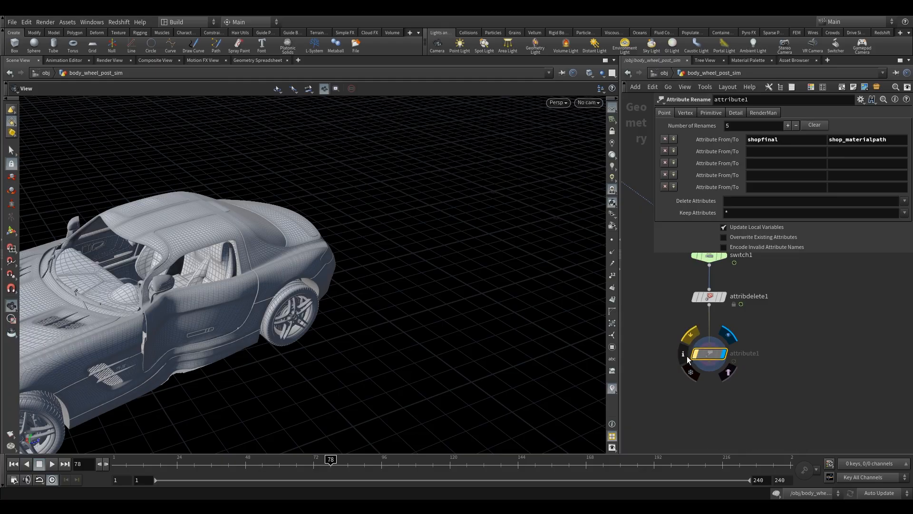
left_click(691, 341)
left_click(691, 341)
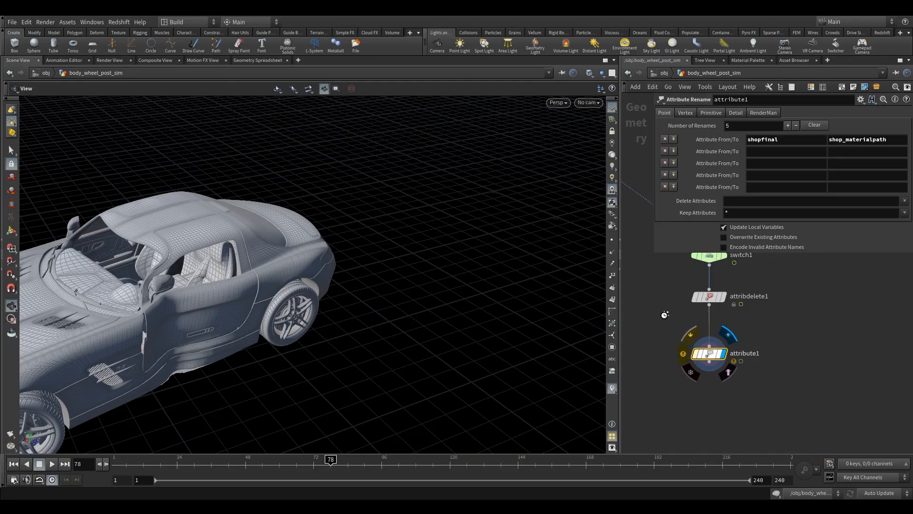
left_click(664, 140)
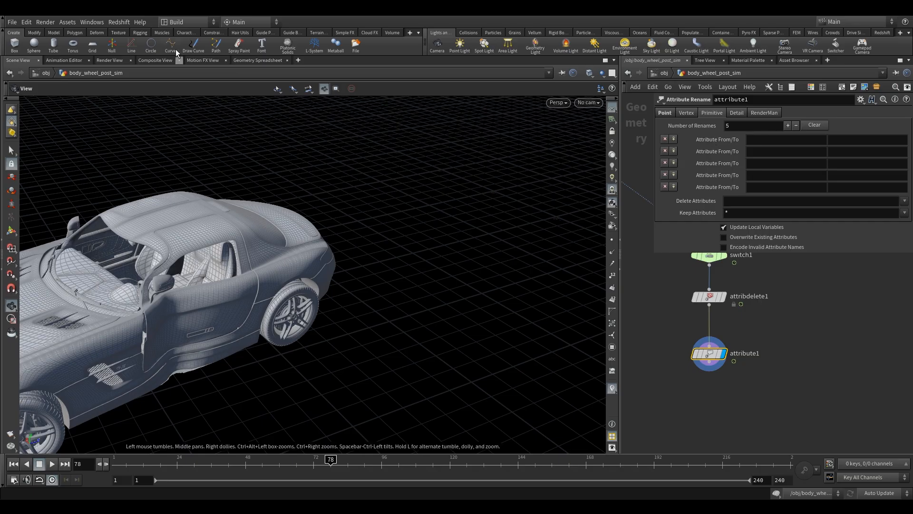
Show the geometry spreadsheet and rename the primitive attribute shopfinal to shop_materialpath in attribute1.
left_click(240, 60)
left_click(761, 140)
type("sho")
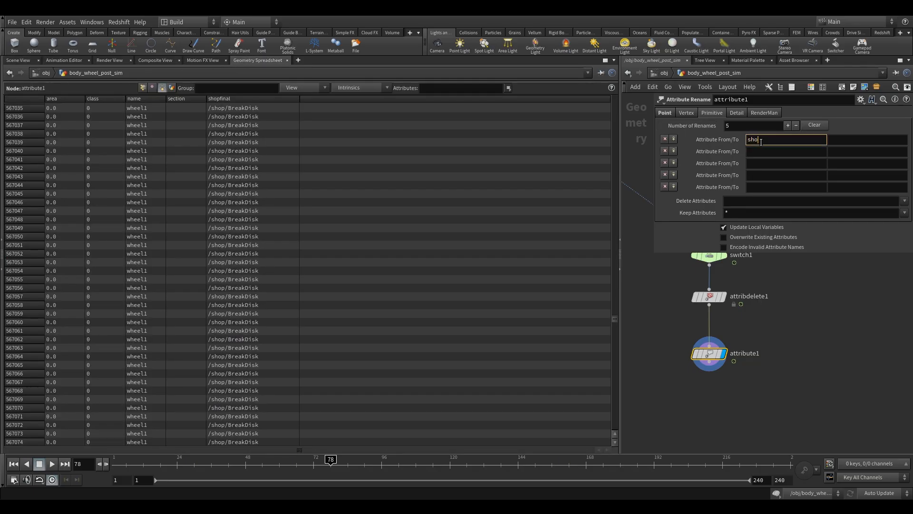
type("pfinal")
key("Tab")
key("ctrl+v")
key("Return")
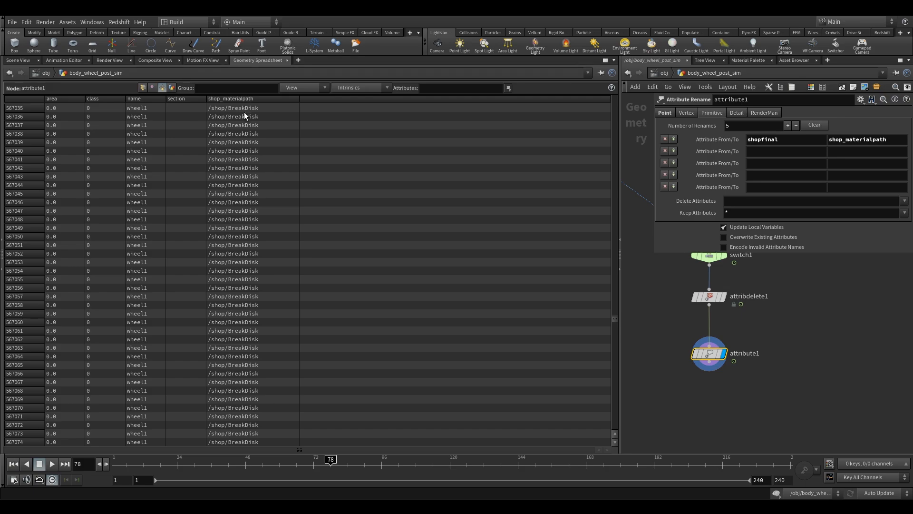
Bypass both the attribdelete1 and attribute1 nodes.
mouse_move(710, 357)
left_click(702, 329, "shift")
left_click(703, 315)
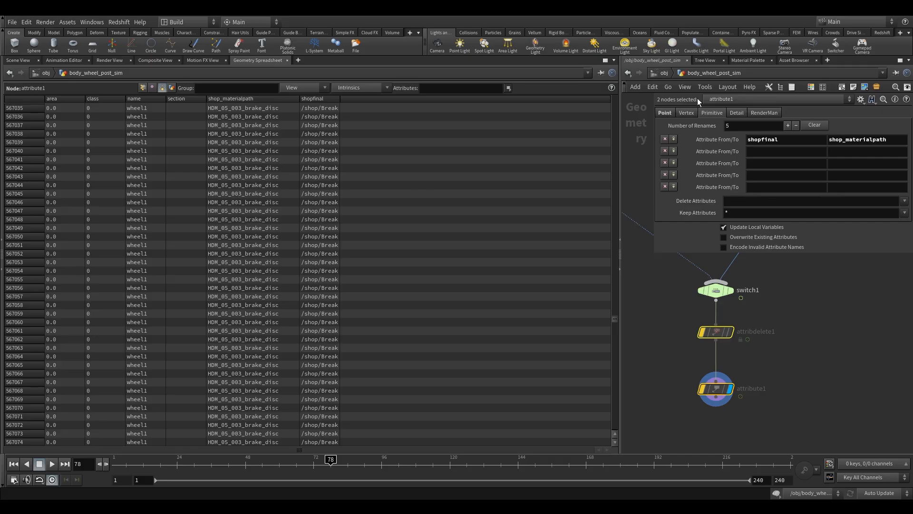
Check the contents of the shop network and return to the object-level network.
left_click(666, 74)
left_click(668, 76)
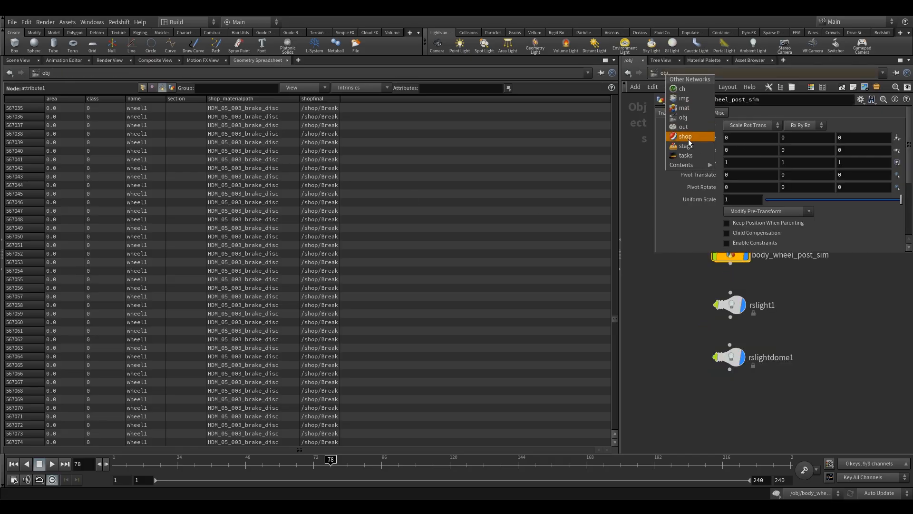
left_click(687, 129)
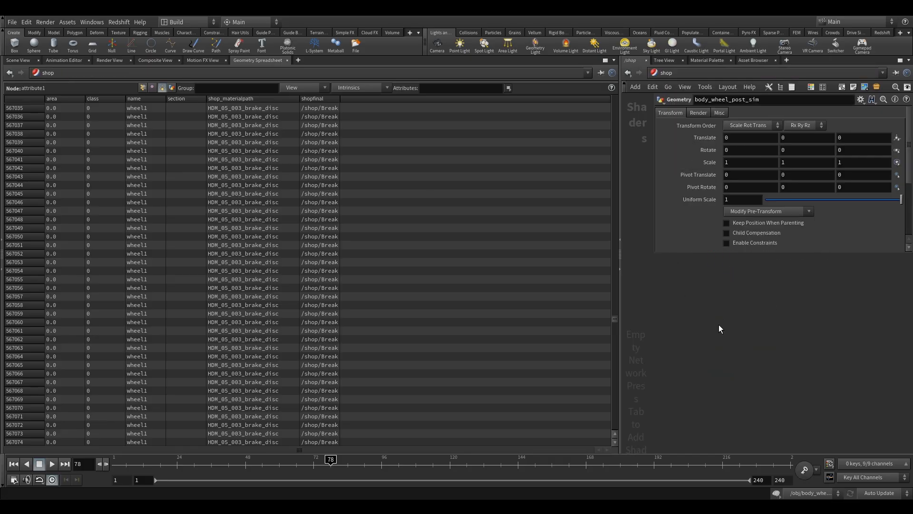
left_click(671, 87)
left_click(685, 116)
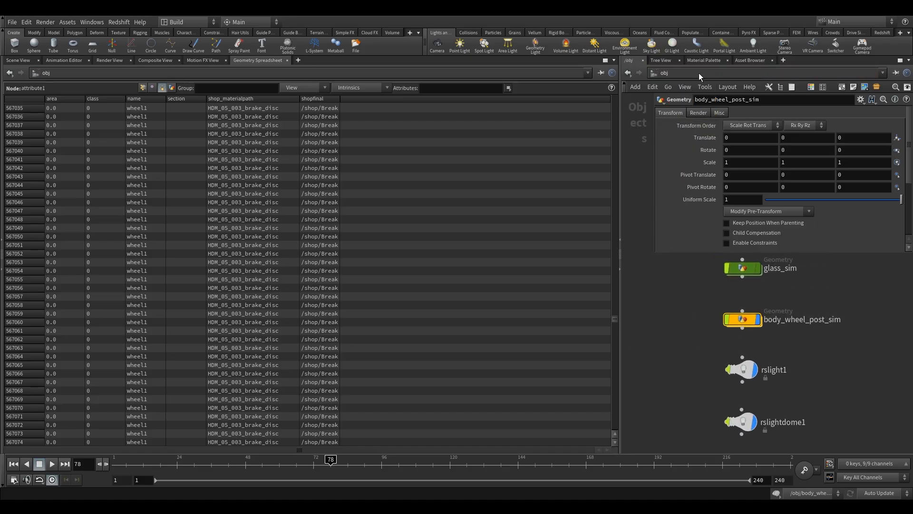
Bring back the 3D scene view and enlarge the network editor area beside it.
left_click(19, 60)
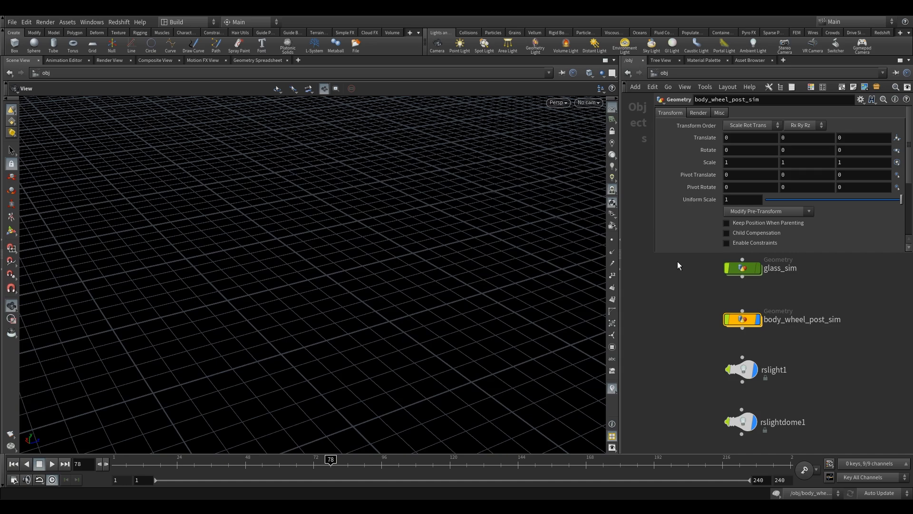
middle_click_drag(732, 316, 679, 306)
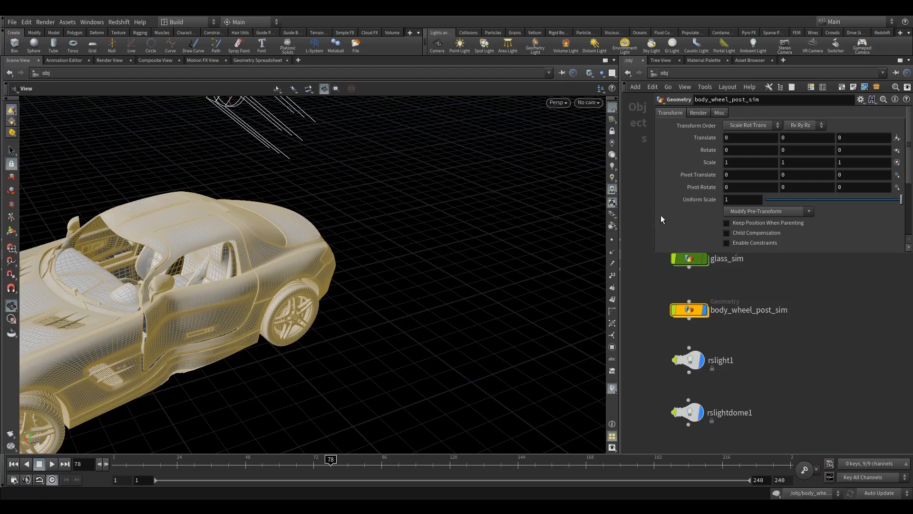
left_click_drag(622, 254, 381, 252)
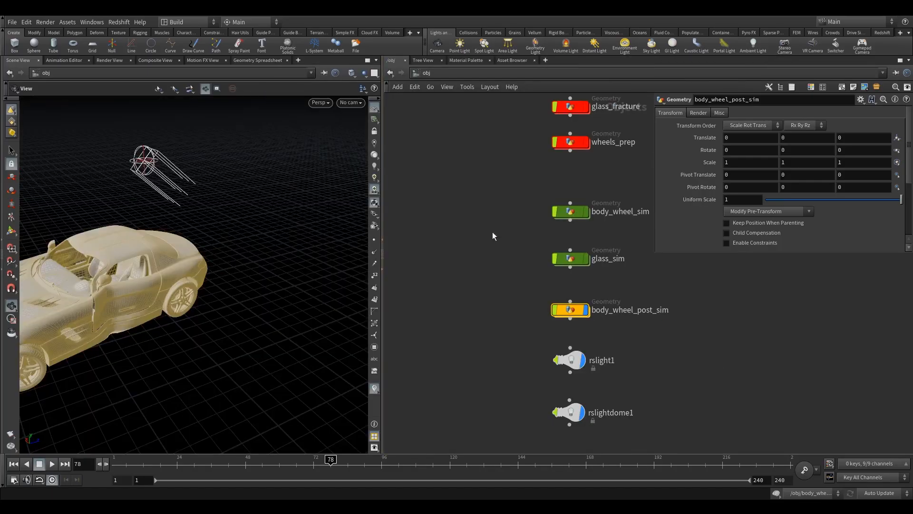
Paste the copied shader nodes into the shop network.
left_click(431, 72)
left_click(445, 136)
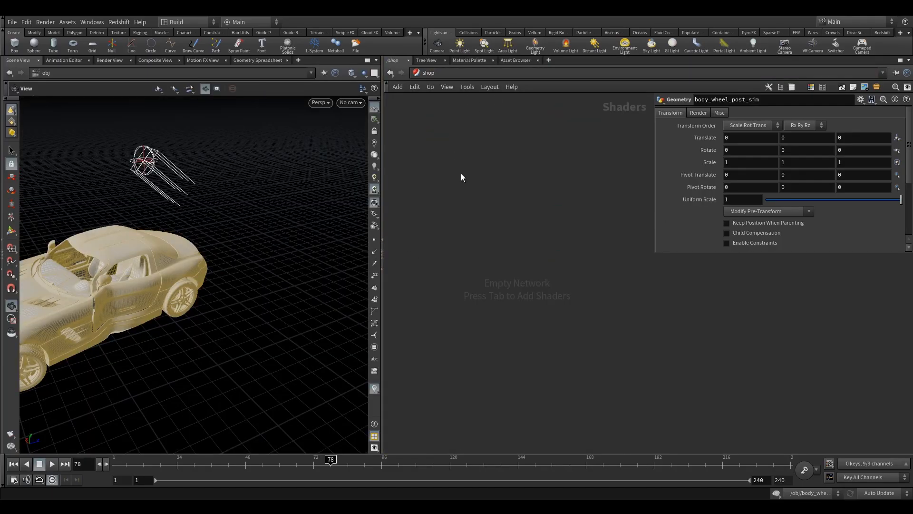
key("ctrl+v")
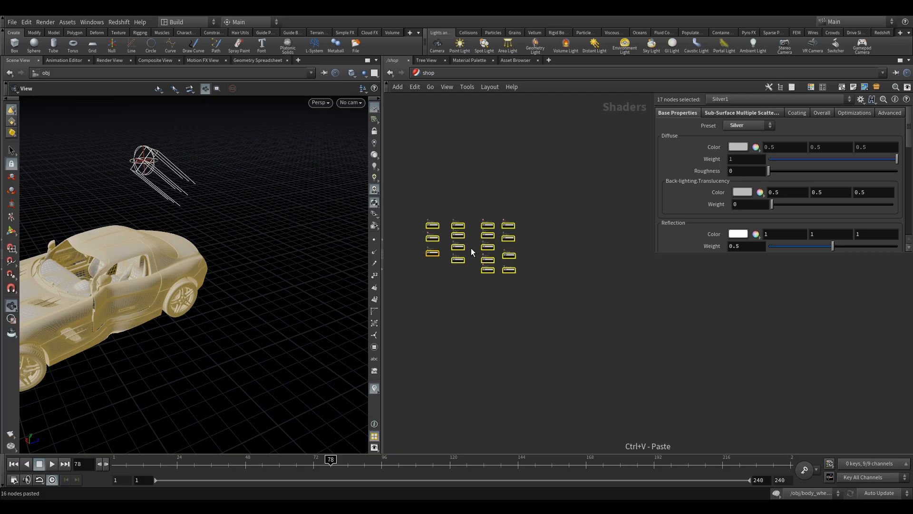
middle_click_drag(434, 219, 492, 220)
scroll(490, 224, "up", 5)
scroll(491, 228, "down", 5)
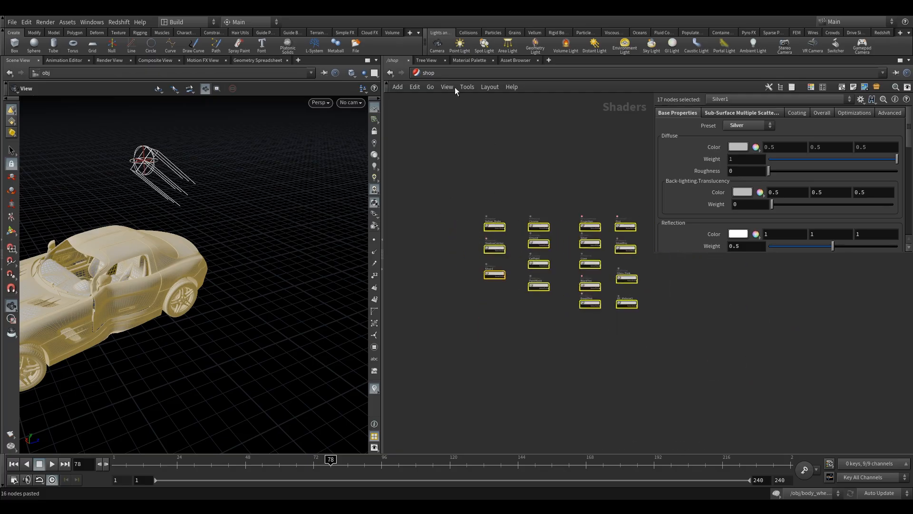
Leave the shop network and open the body_wheel_post_sim geometry network.
left_click(428, 72)
left_click(462, 118)
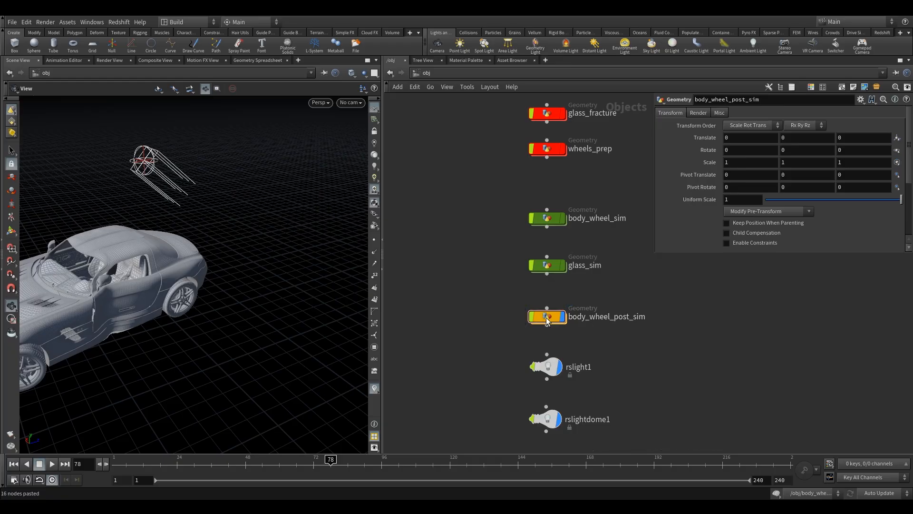
double_click(547, 316)
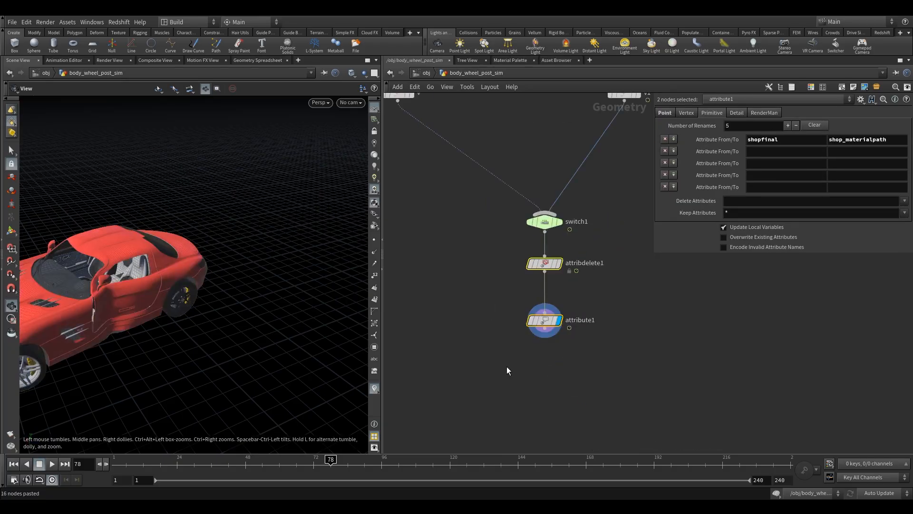
Add a Null node below attribute1 and connect attribute1's output to it.
key("Tab")
type("nu")
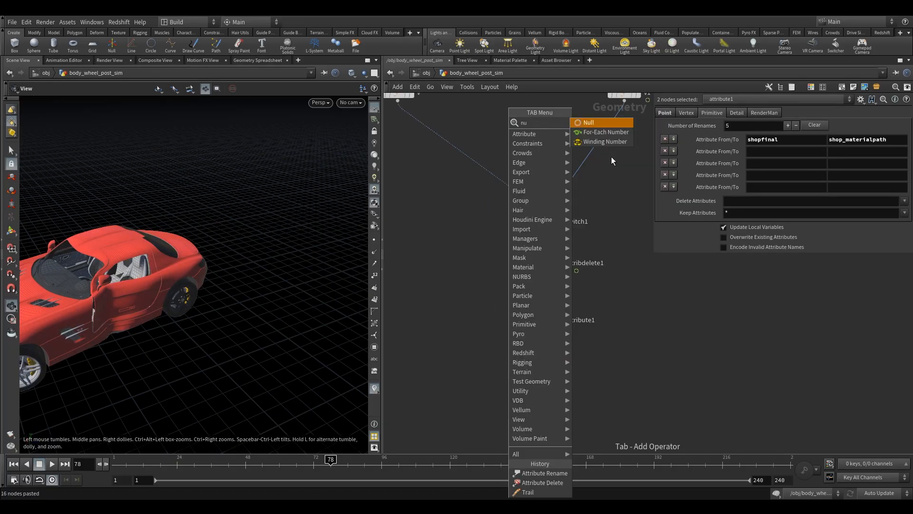
left_click(603, 122)
left_click(544, 390)
scroll(541, 353, "up", 3)
left_click_drag(548, 315, 547, 403)
Rename the new null as OUT and make it the displayed node.
double_click(578, 422)
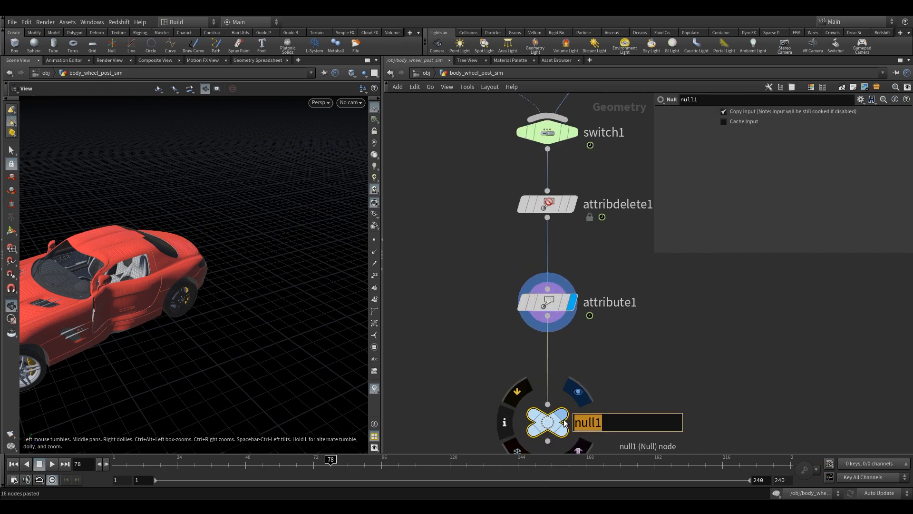
type("OUT")
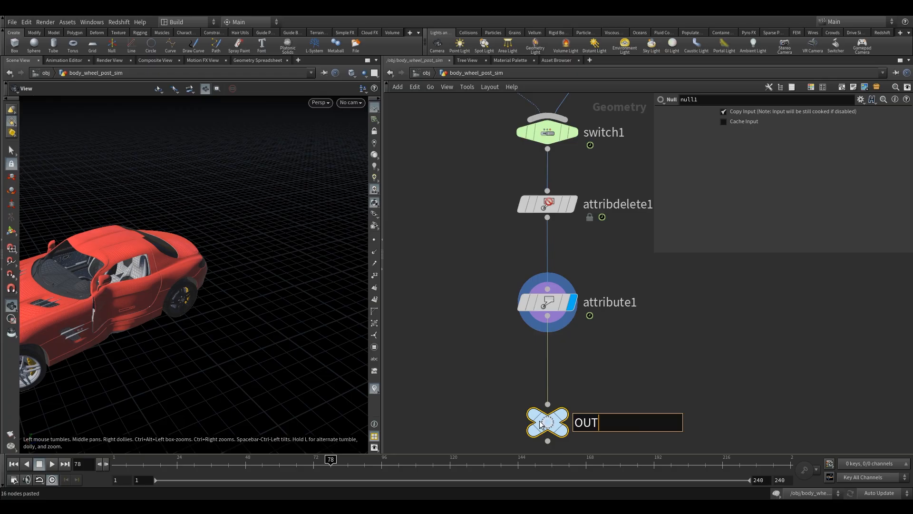
key("Return")
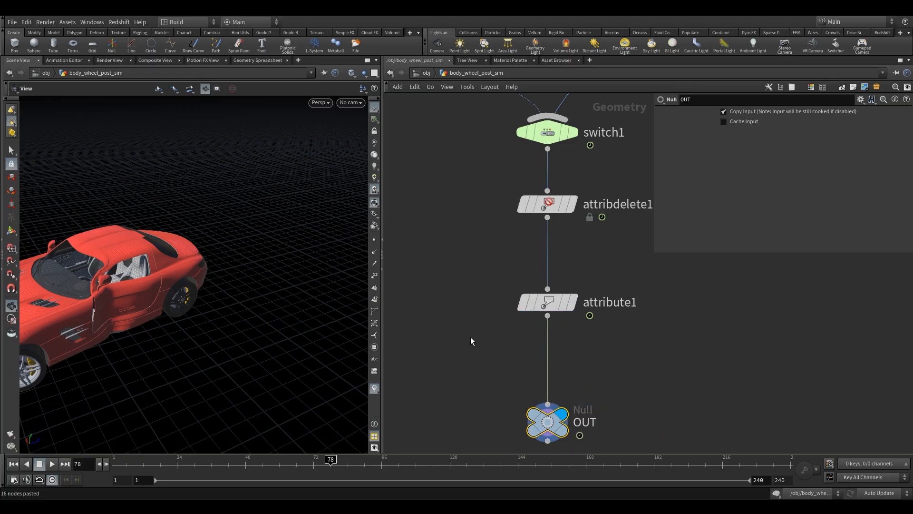
Return to the object level and open the glass_sim geometry network.
left_click(425, 74)
left_click_drag(464, 210, 484, 268)
scroll(484, 270, "up", 1)
middle_click_drag(484, 271, 442, 304)
double_click(513, 297)
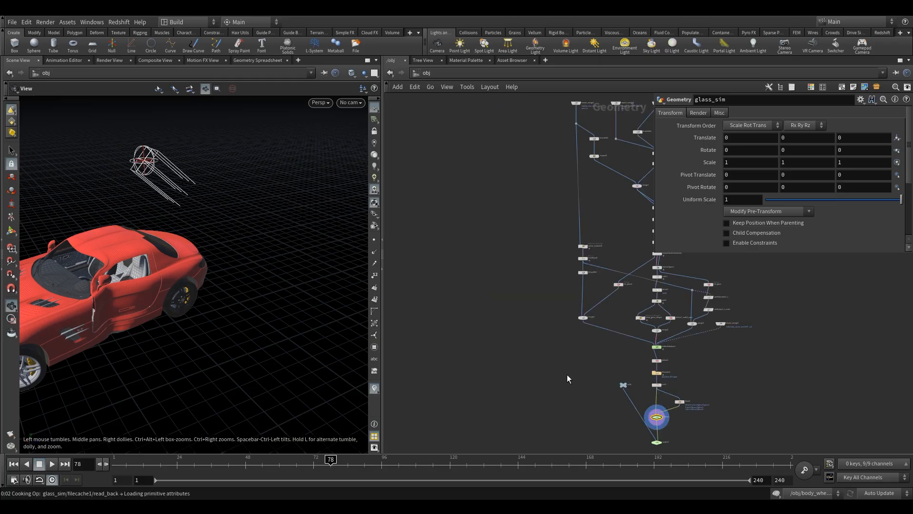
Set the velocity approximation of the trail1 node after filecache1 to Forward Difference.
scroll(560, 380, "up", 6)
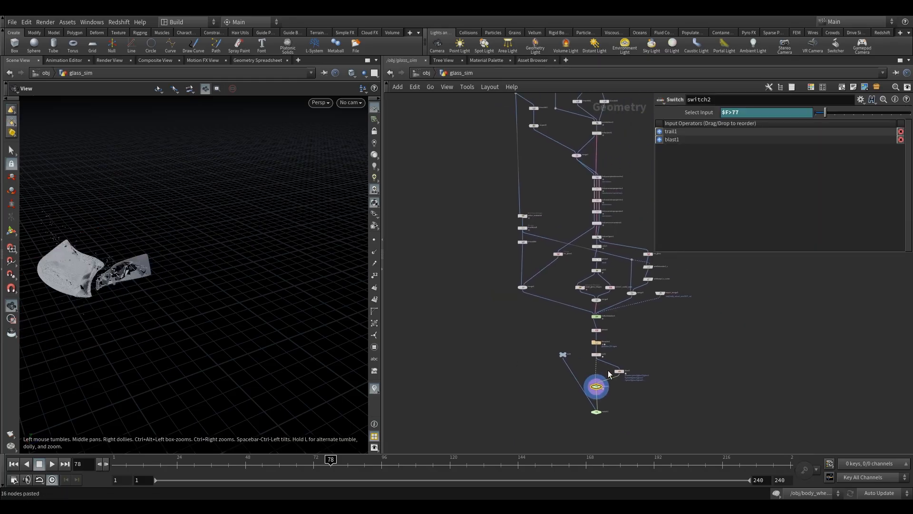
left_click(602, 307)
middle_click_drag(651, 335, 559, 347)
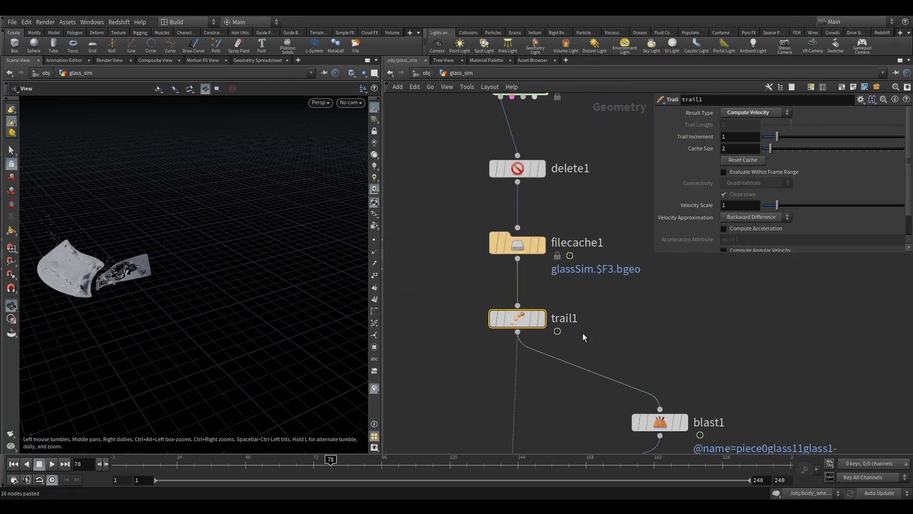
scroll(820, 219, "down", 2)
left_click(761, 192)
left_click(750, 220)
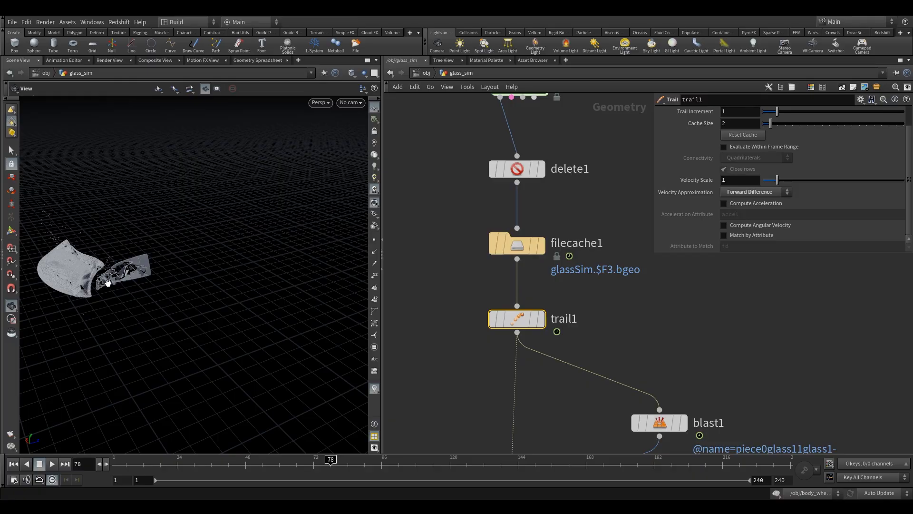
Add a Null node below switch1 at the end of the glass network and connect switch1's output to it.
scroll(456, 323, "down", 5)
scroll(526, 333, "up", 5)
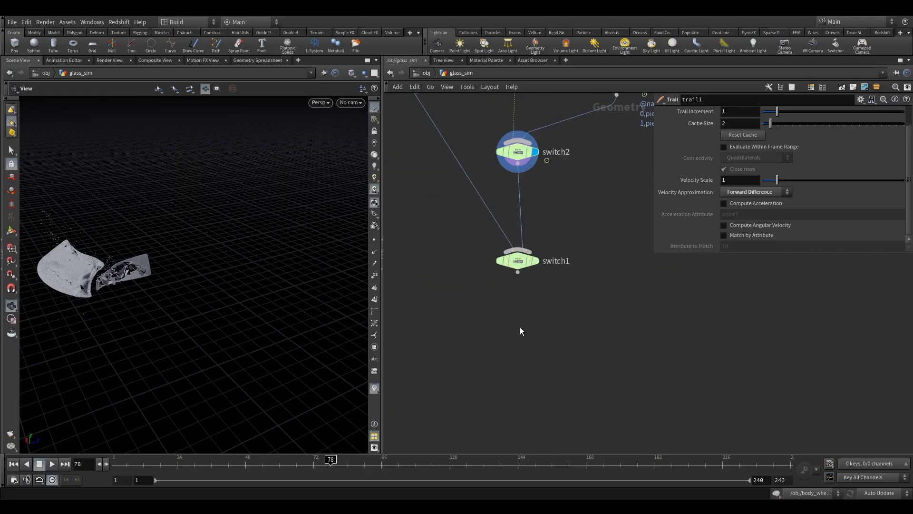
key("Tab")
type("nu")
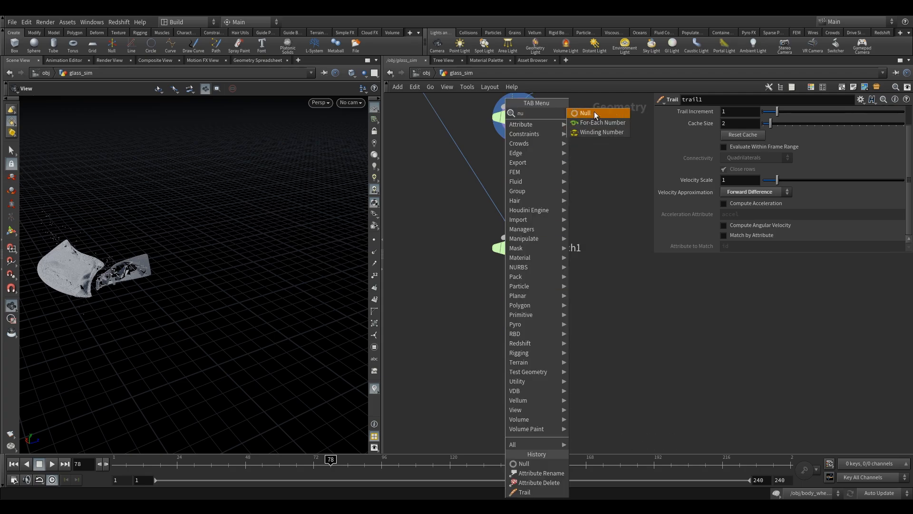
left_click(594, 112)
left_click(518, 314)
left_click_drag(520, 302, 518, 313)
Rename the null below switch1 as OUT.
left_click(555, 328)
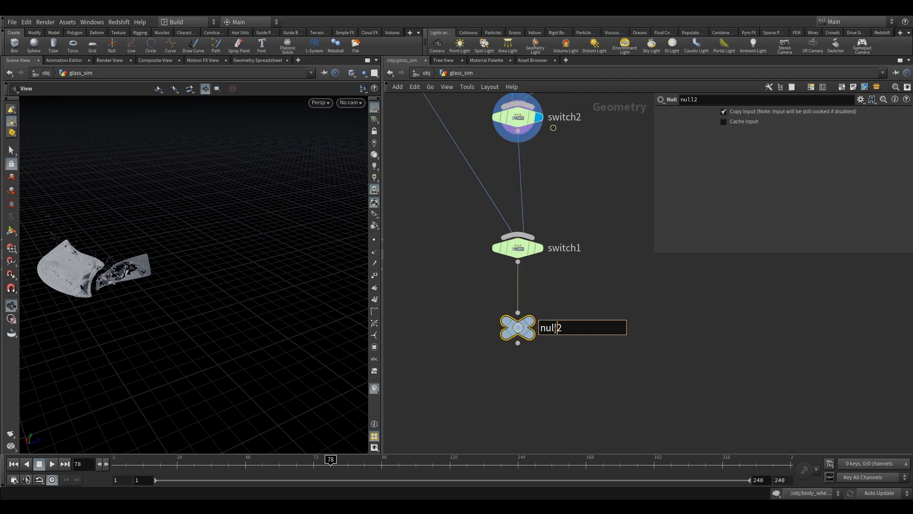
type("OUT_")
key("BackSpace")
key("Return")
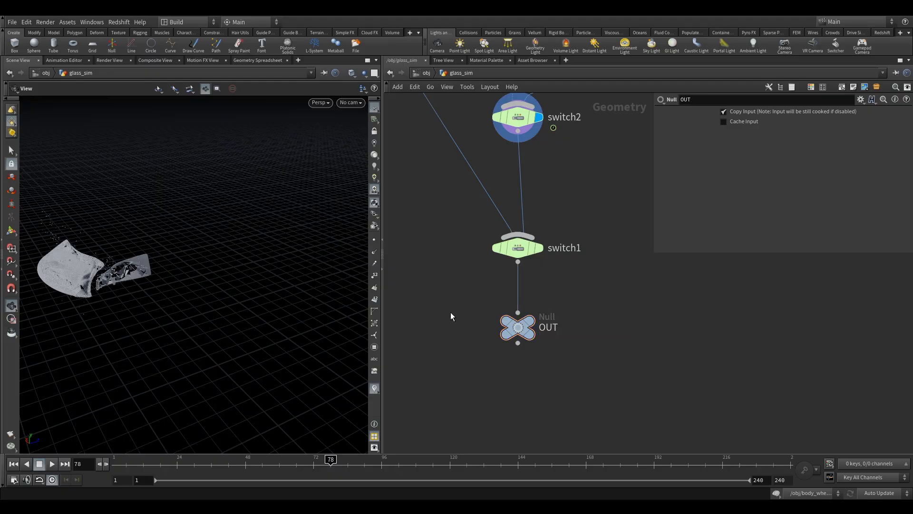